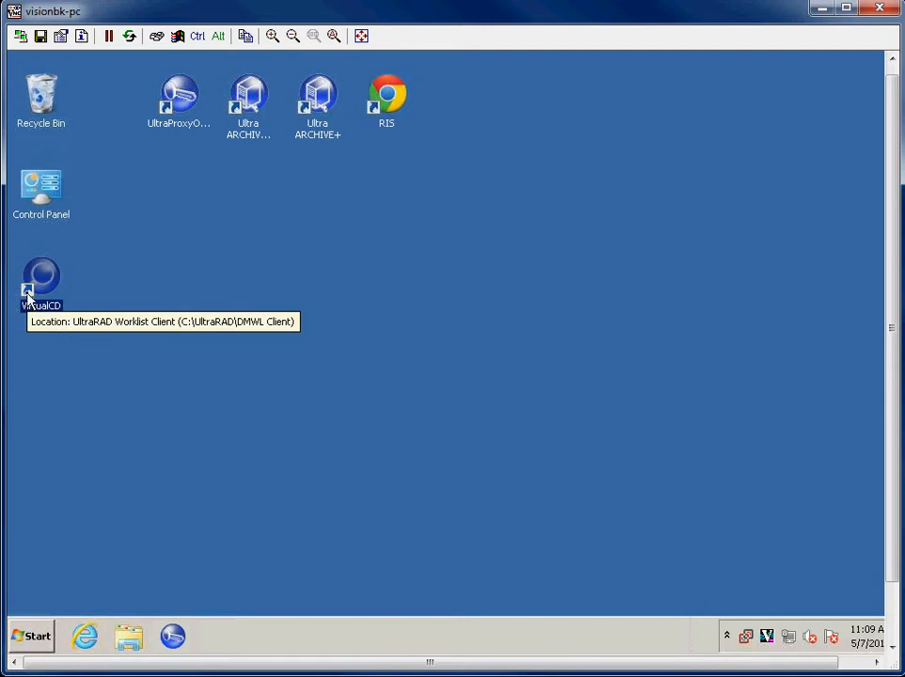
# Step: Launch the VirtualCD worklist client and select the Referring Portal user profile
pyautogui.click(79, 333)
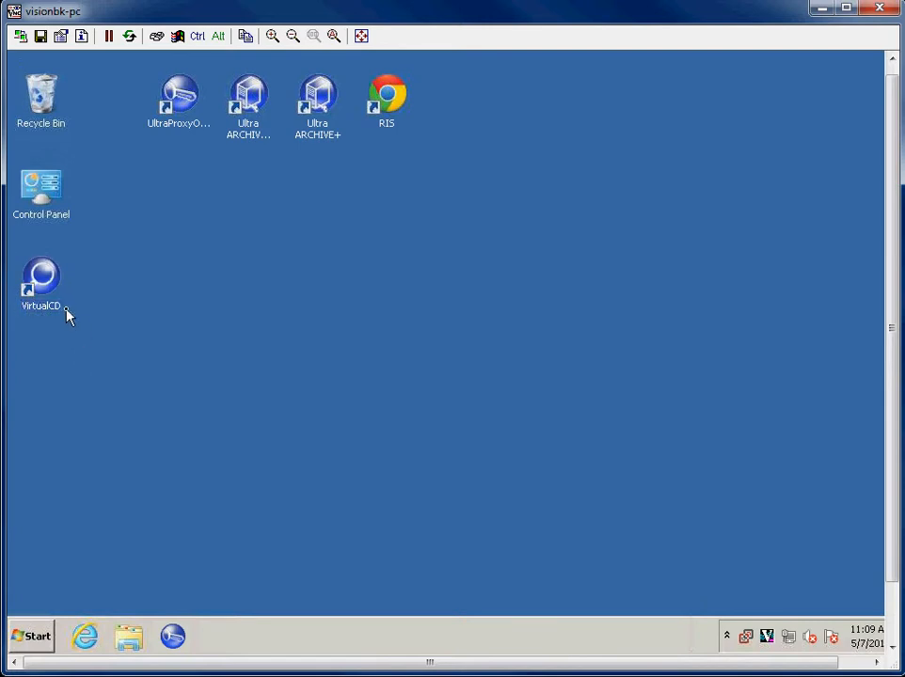
pyautogui.doubleClick(51, 291)
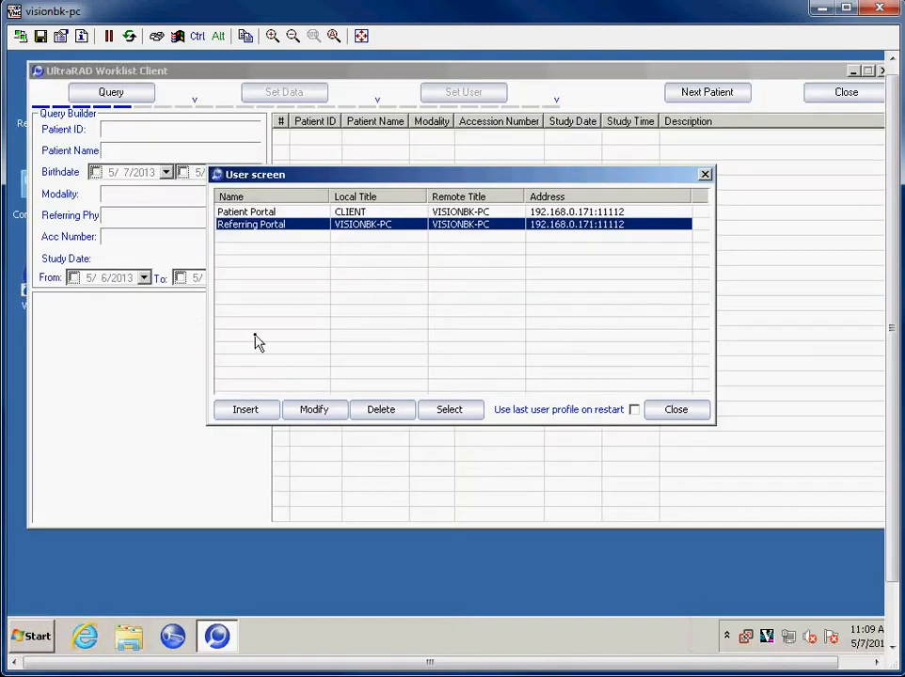
pyautogui.click(303, 213)
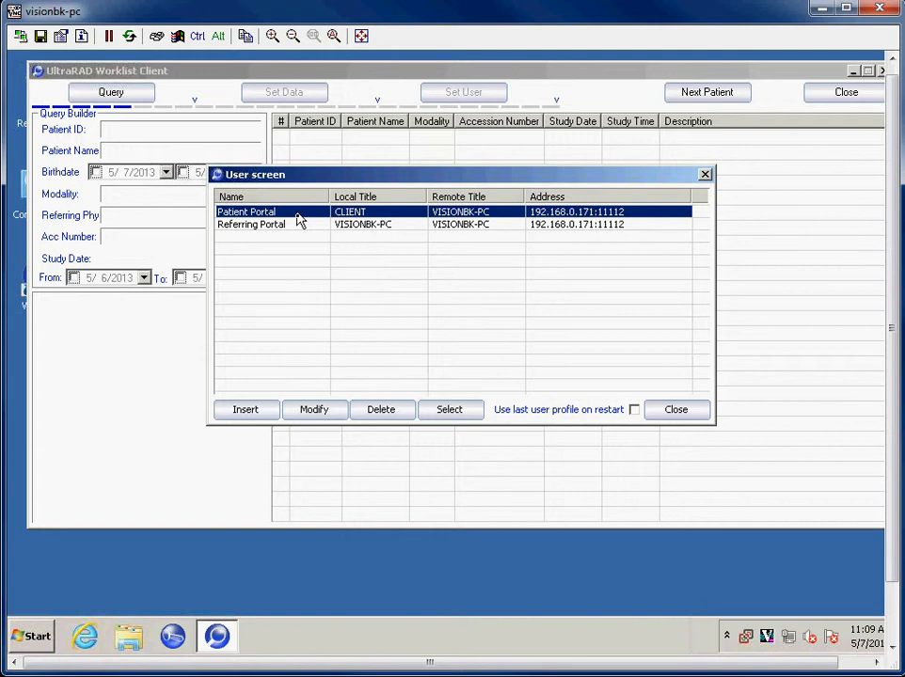
pyautogui.click(376, 225)
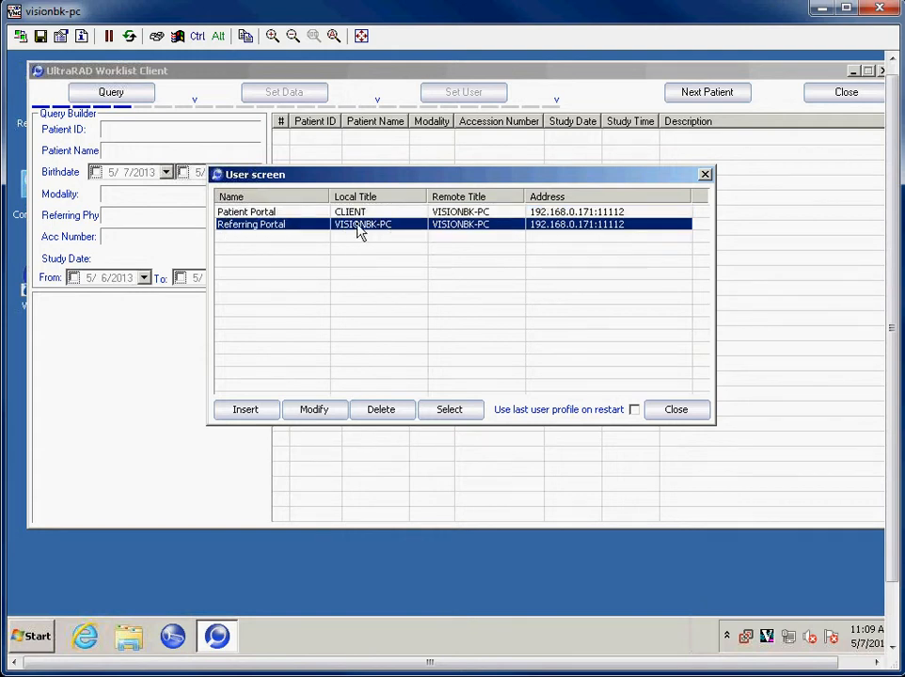
pyautogui.doubleClick(357, 232)
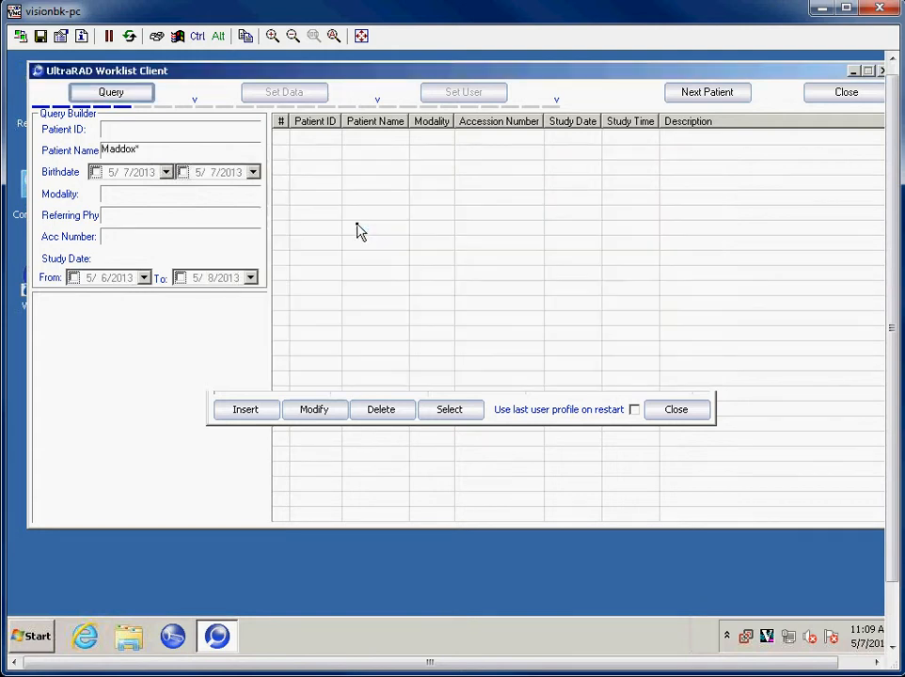
# Step: Query the worklist for studies by the patient's last name followed by a wildcard
pyautogui.doubleClick(150, 149)
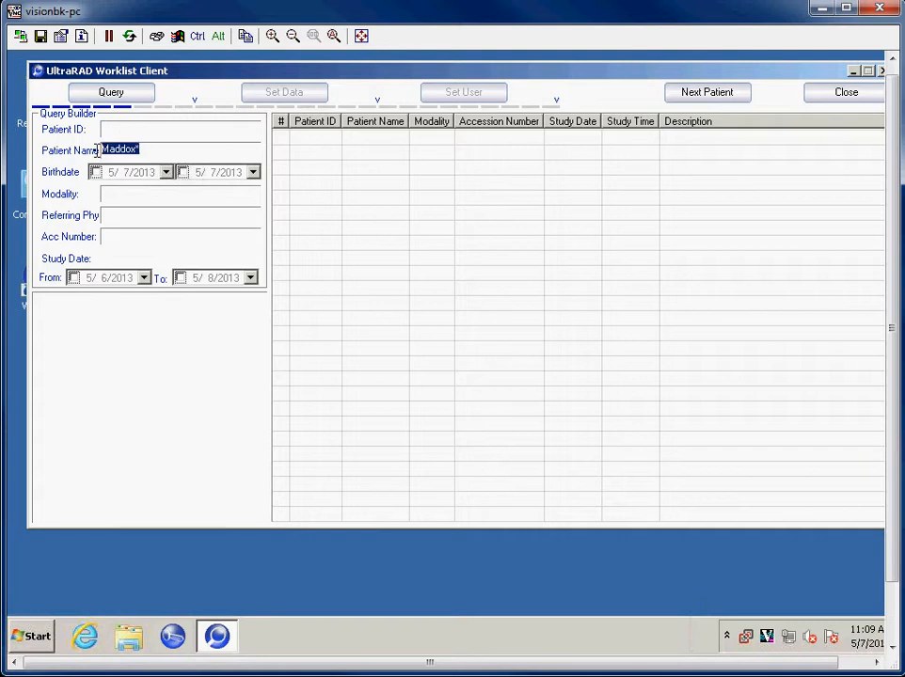
pyautogui.click(156, 145)
pyautogui.click(106, 94)
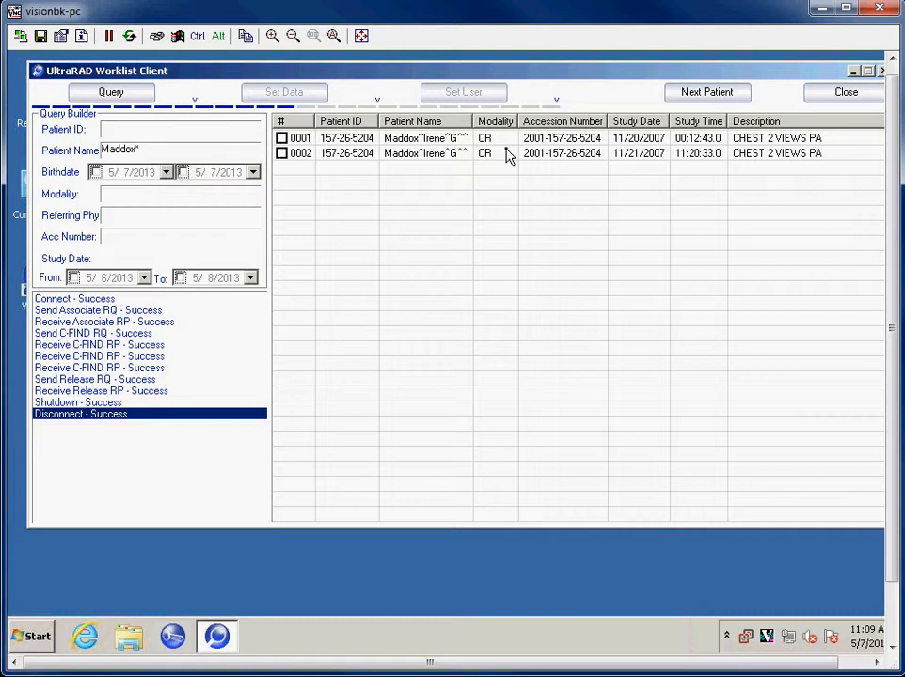
# Step: Check studies 0001 and 0002 in the query results and run Set Data on them
pyautogui.click(281, 154)
pyautogui.click(281, 138)
pyautogui.click(292, 98)
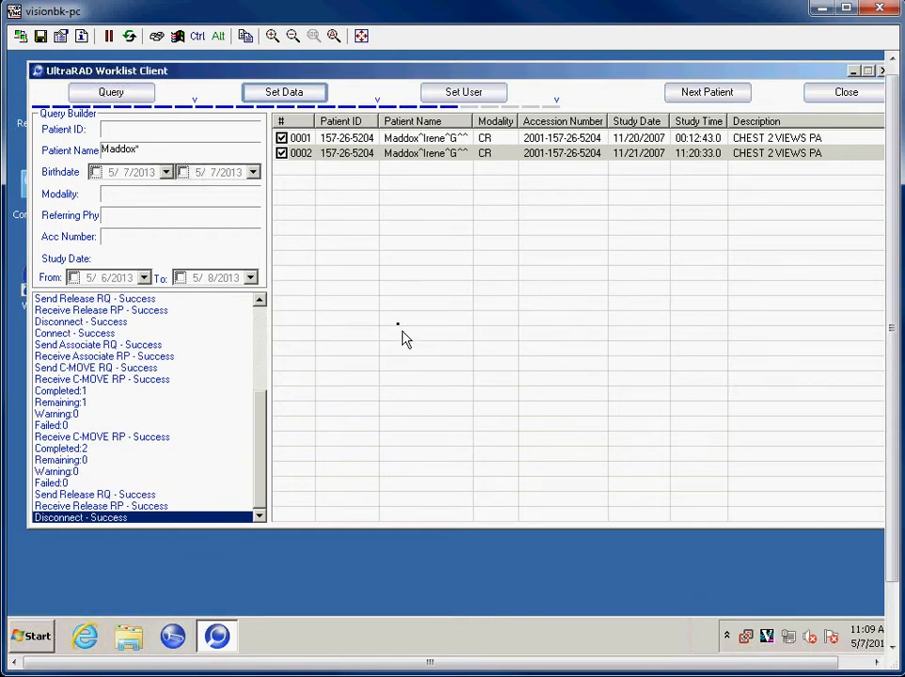
# Step: Start user setup for the patient and enter the patient's e-mail, last name and first name, with e-mail notification enabled
pyautogui.click(463, 94)
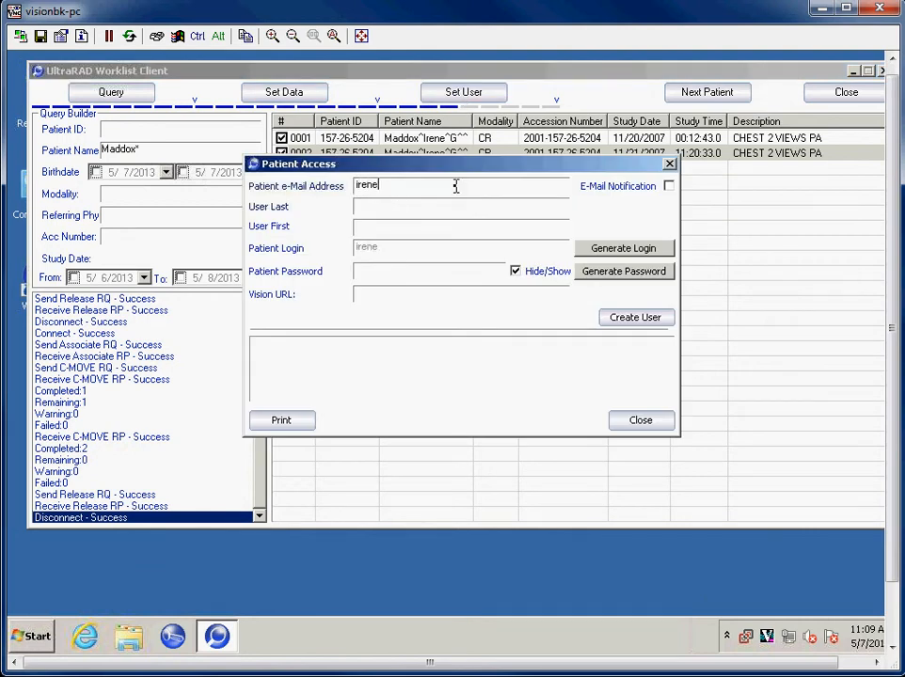
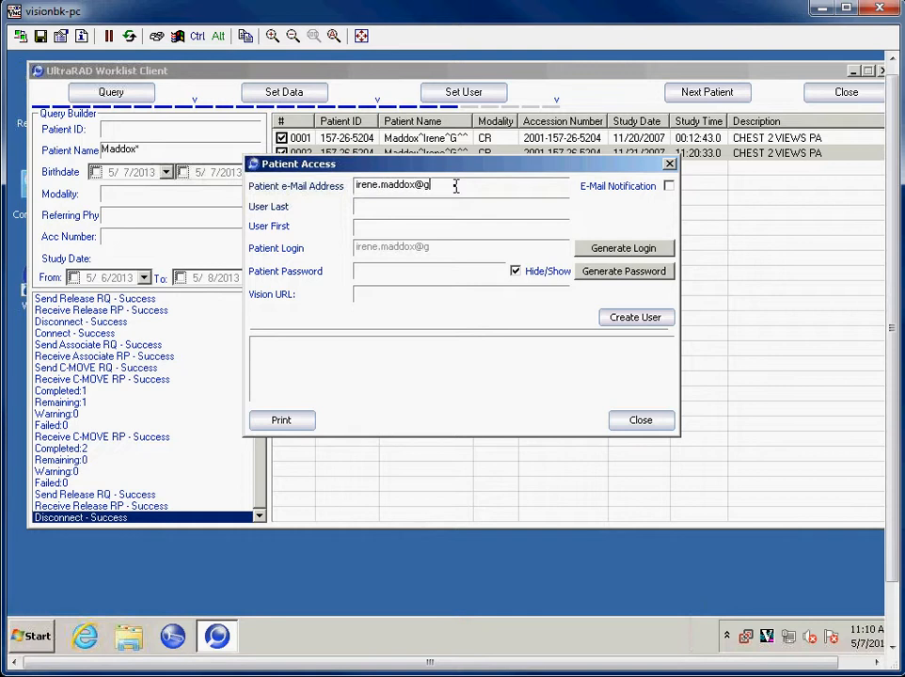
pyautogui.press('Tab')
pyautogui.press('Tab')
pyautogui.hotkey('shift', 'Tab')
pyautogui.press('Tab')
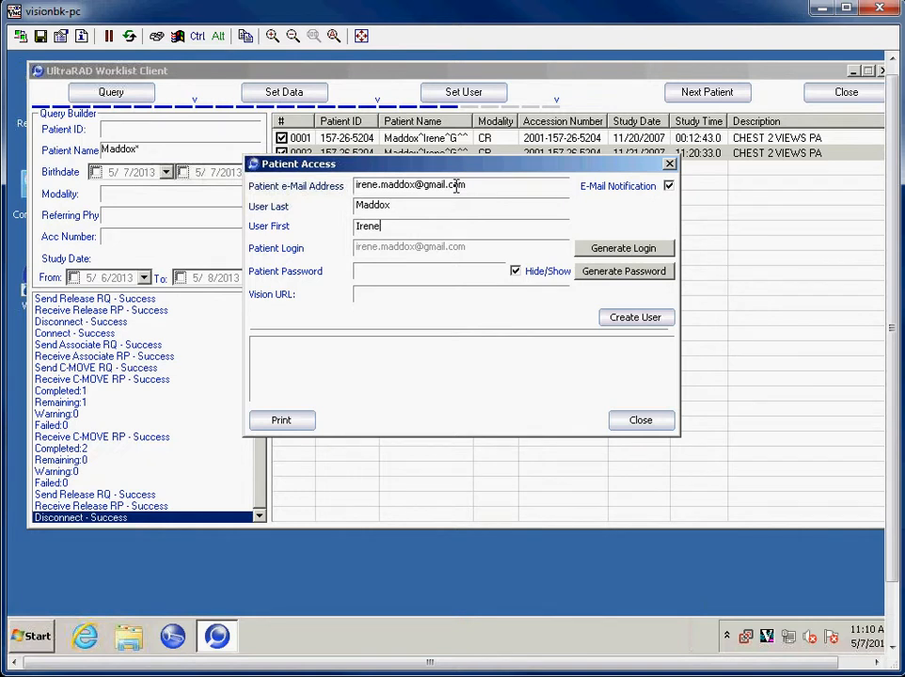
# Step: Create the patient's portal user with an auto-generated login and password, declining to print the access information
pyautogui.click(630, 252)
pyautogui.click(621, 250)
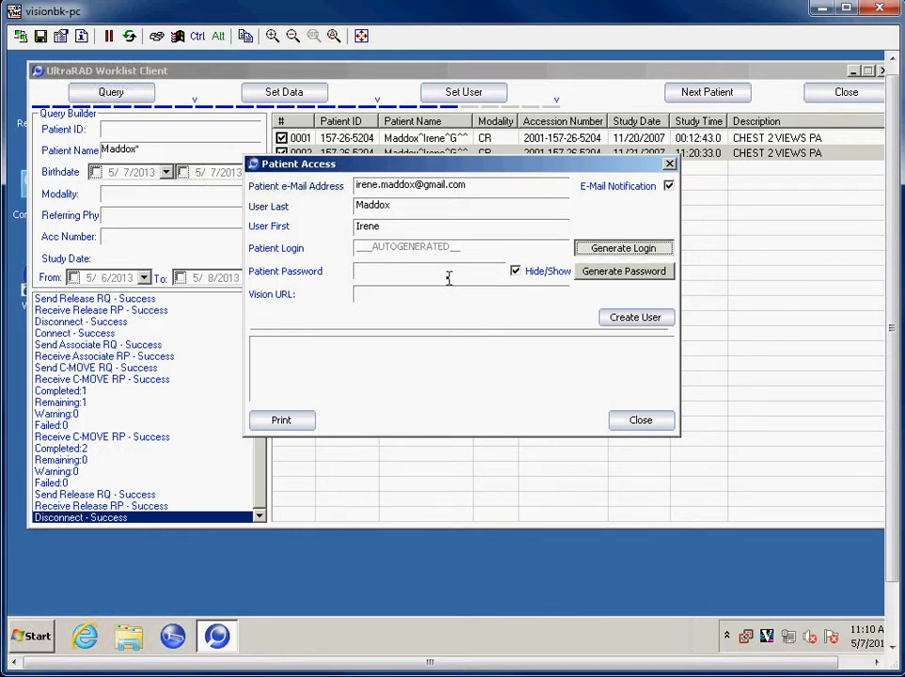
pyautogui.click(498, 272)
pyautogui.click(623, 270)
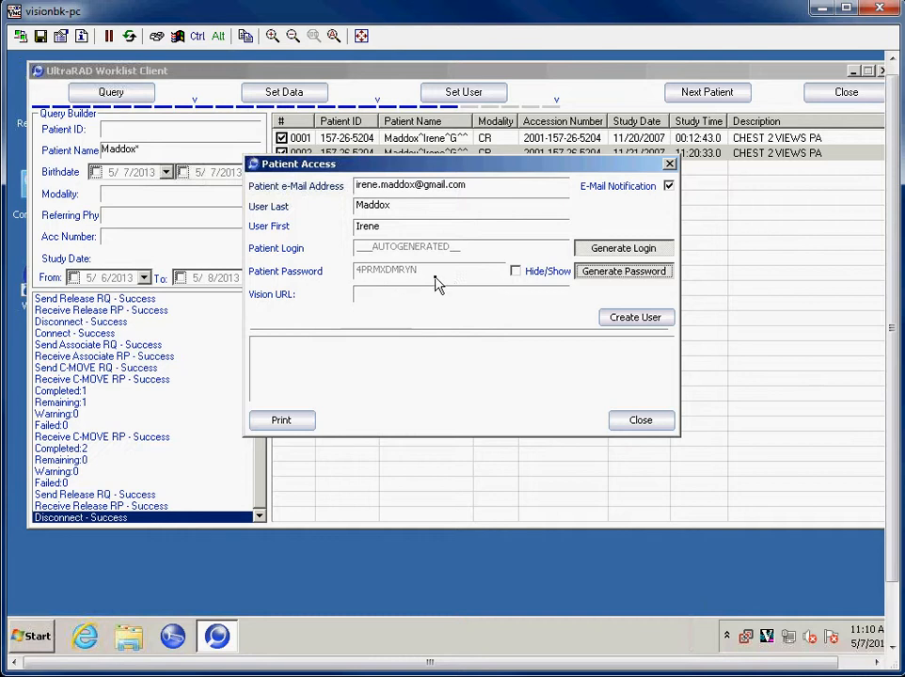
pyautogui.click(634, 320)
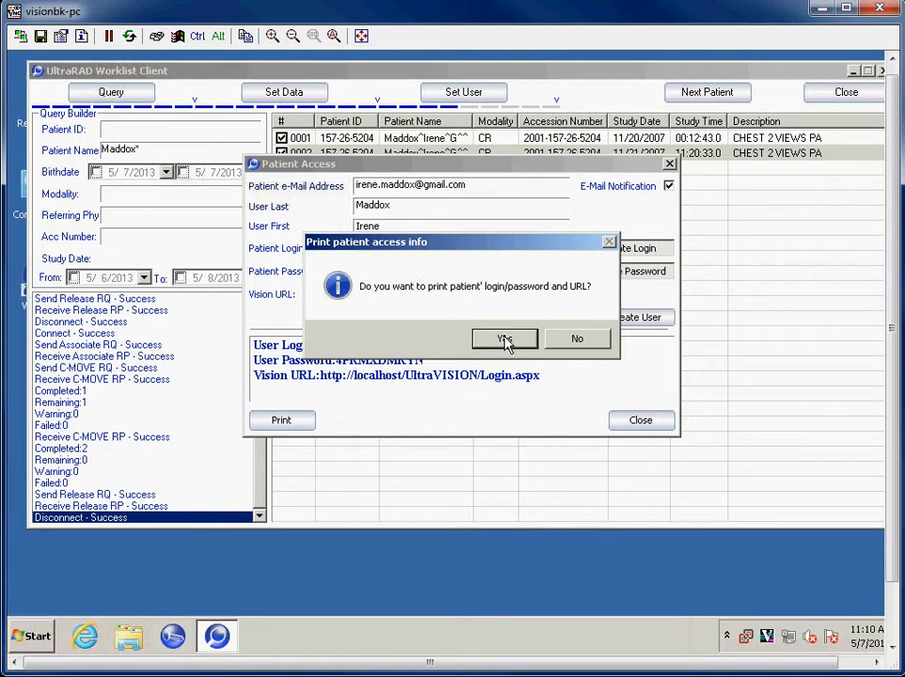
pyautogui.click(576, 341)
# Step: Review the created user's login, password and Vision URL, and close the patient access dialog
pyautogui.moveTo(575, 379); pyautogui.dragTo(252, 344)
pyautogui.moveTo(314, 345); pyautogui.dragTo(405, 347)
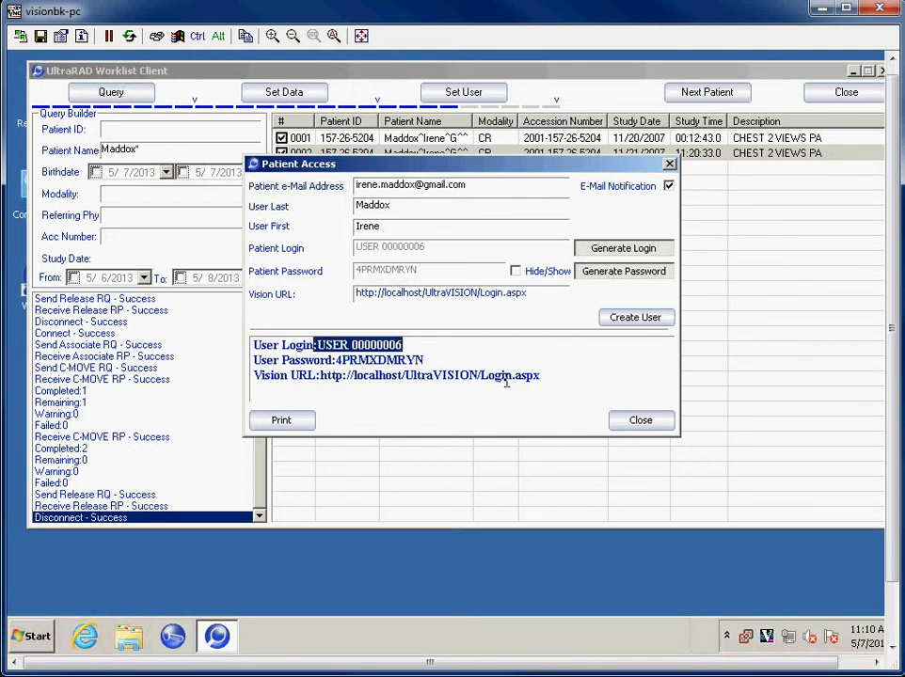
pyautogui.click(341, 360)
pyautogui.moveTo(340, 360); pyautogui.dragTo(415, 361)
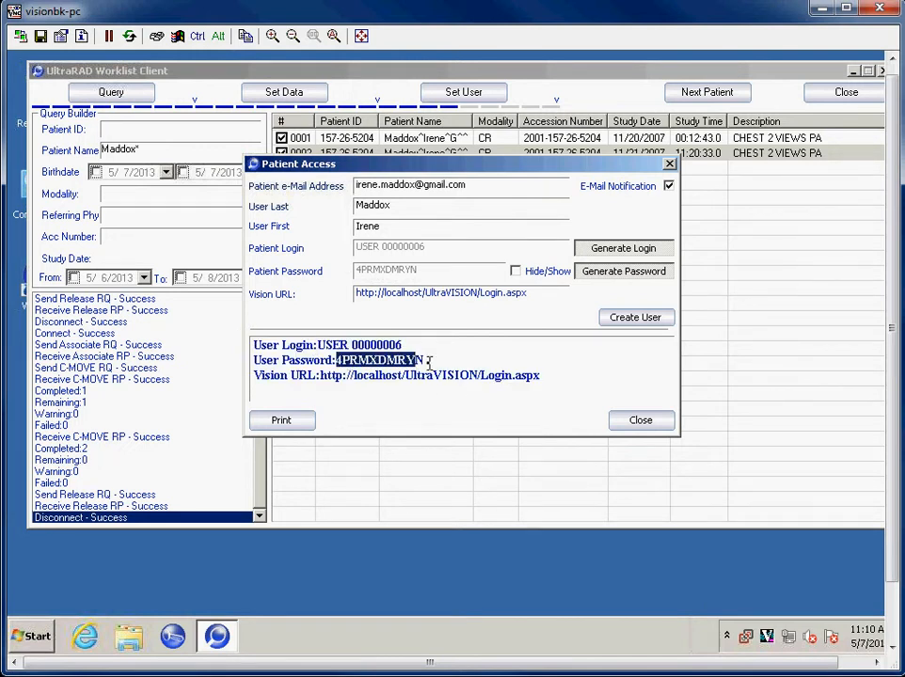
pyautogui.click(386, 375)
pyautogui.moveTo(318, 376); pyautogui.dragTo(541, 377)
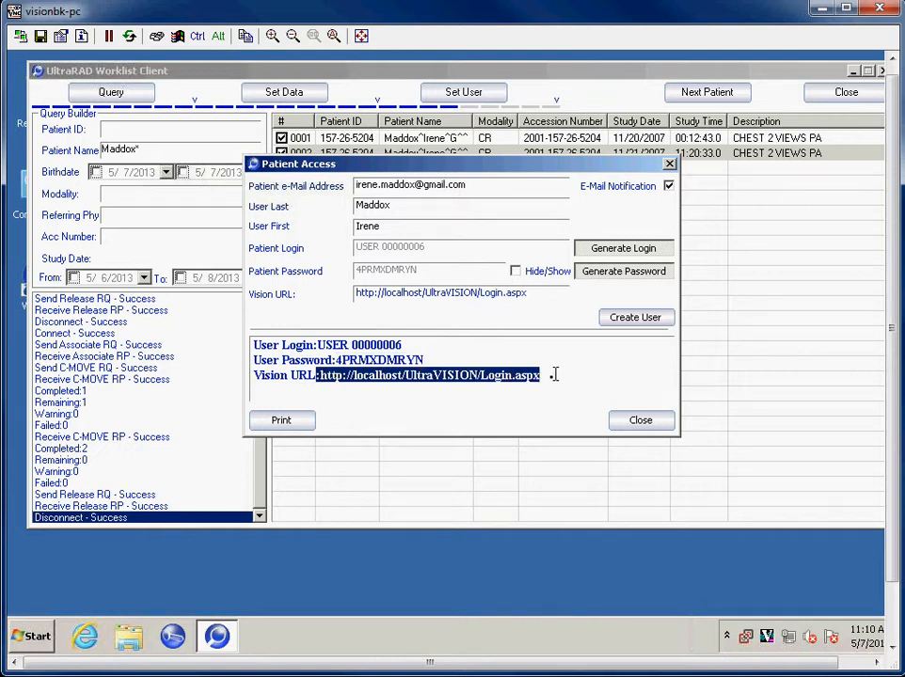
pyautogui.click(648, 422)
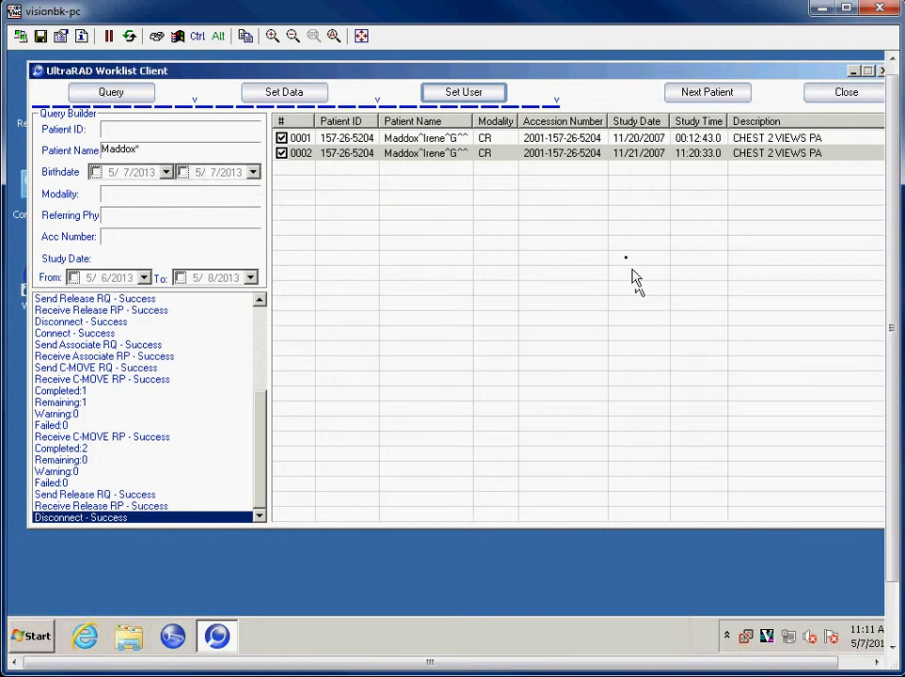
# Step: Clear the worklist for the next patient and query all studies without any filter
pyautogui.click(723, 97)
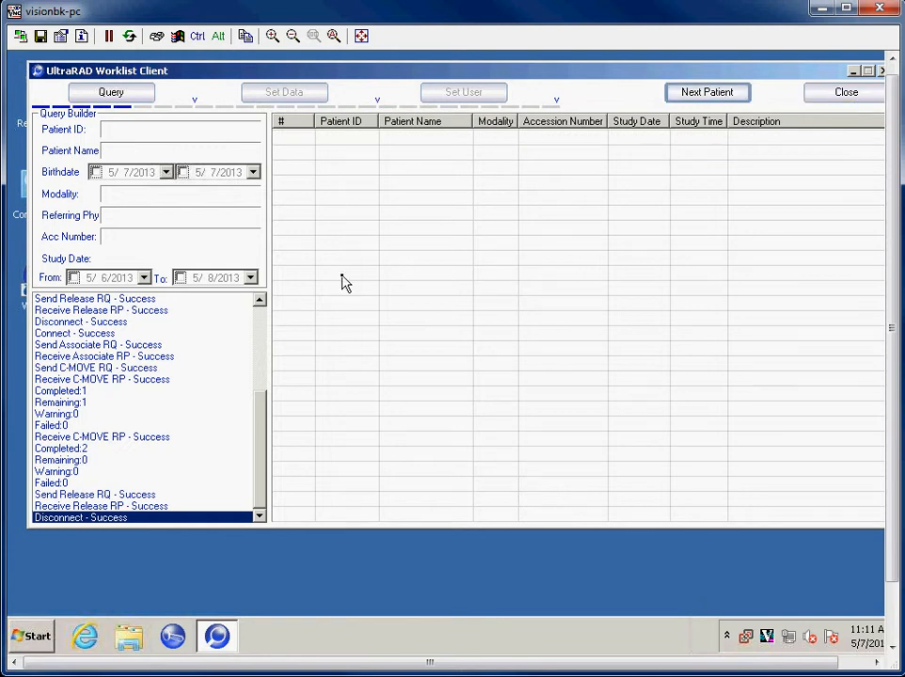
pyautogui.click(121, 98)
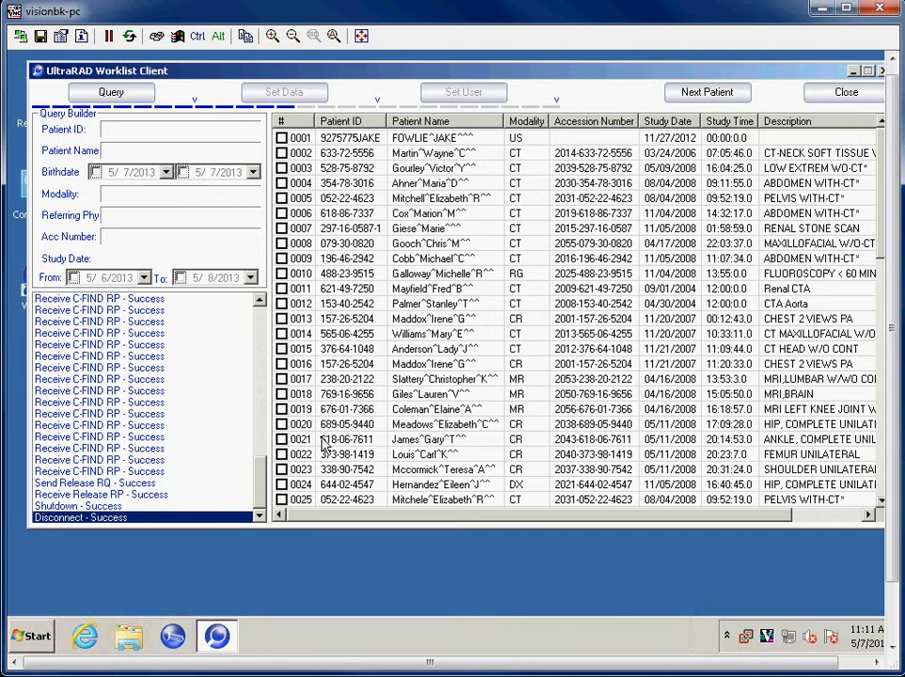
# Step: Check studies 0005, 0008, 0011, 0014, 0017 and 0020 in the worklist and run Set Data on them
pyautogui.click(281, 198)
pyautogui.click(282, 243)
pyautogui.click(281, 288)
pyautogui.click(281, 334)
pyautogui.click(281, 379)
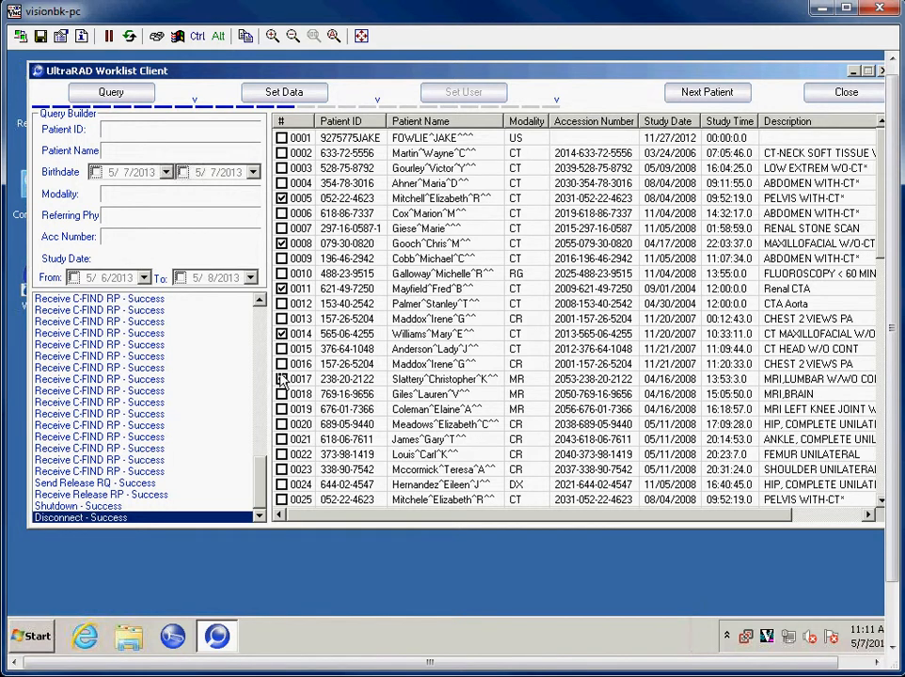
pyautogui.click(281, 424)
pyautogui.click(284, 92)
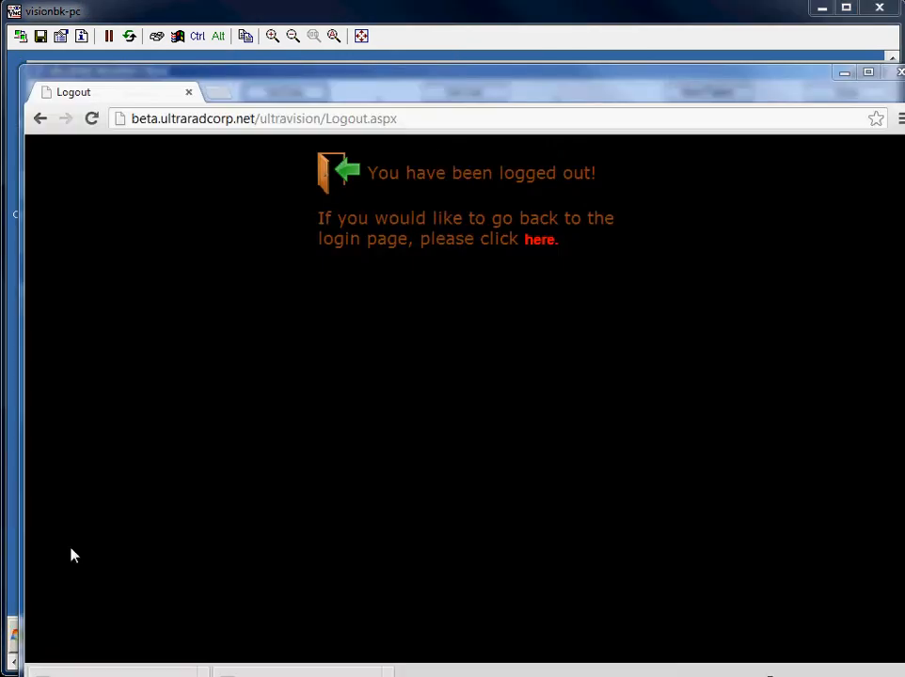
# Step: Switch to the Chrome window, dismiss the downloads bar and return from the logout page to the UltraVISION login
pyautogui.moveTo(277, 87); pyautogui.dragTo(257, 55)
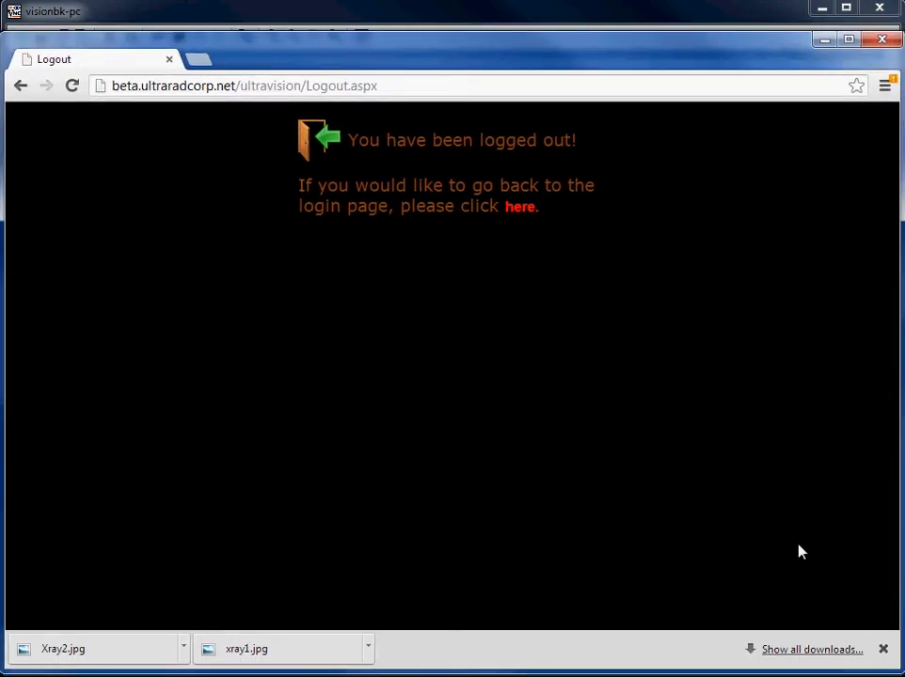
pyautogui.click(883, 649)
pyautogui.click(522, 208)
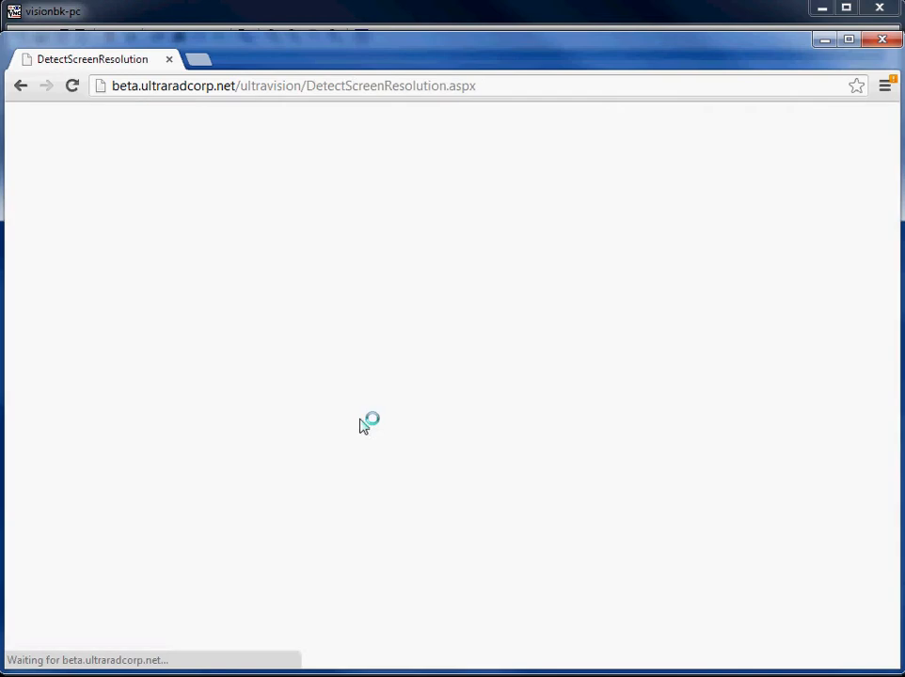
# Step: Log in to UltraVISION with the patient's e-mail as user name and the account password
pyautogui.click(447, 374)
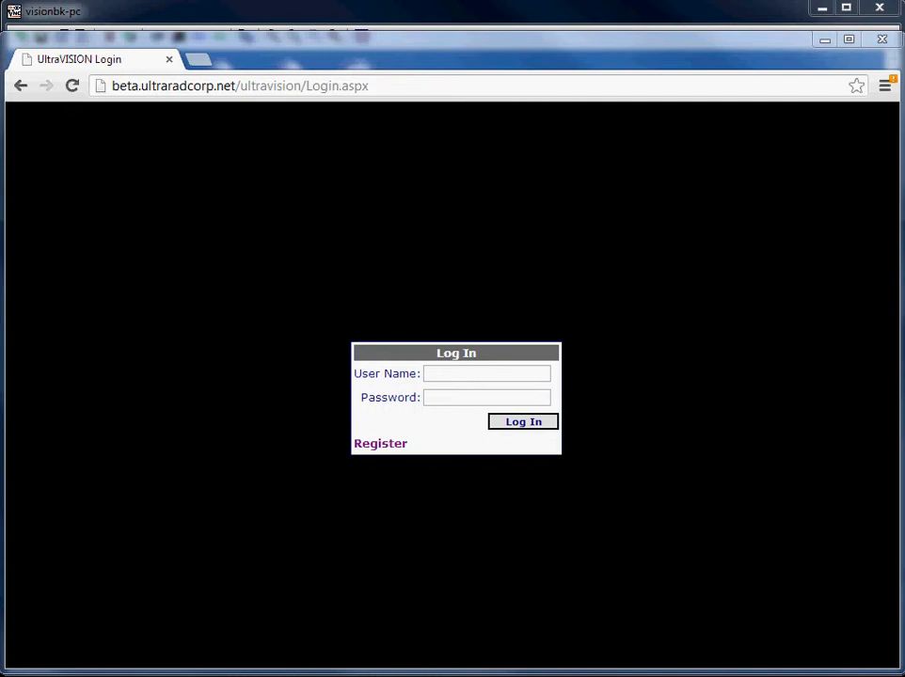
pyautogui.click(457, 373)
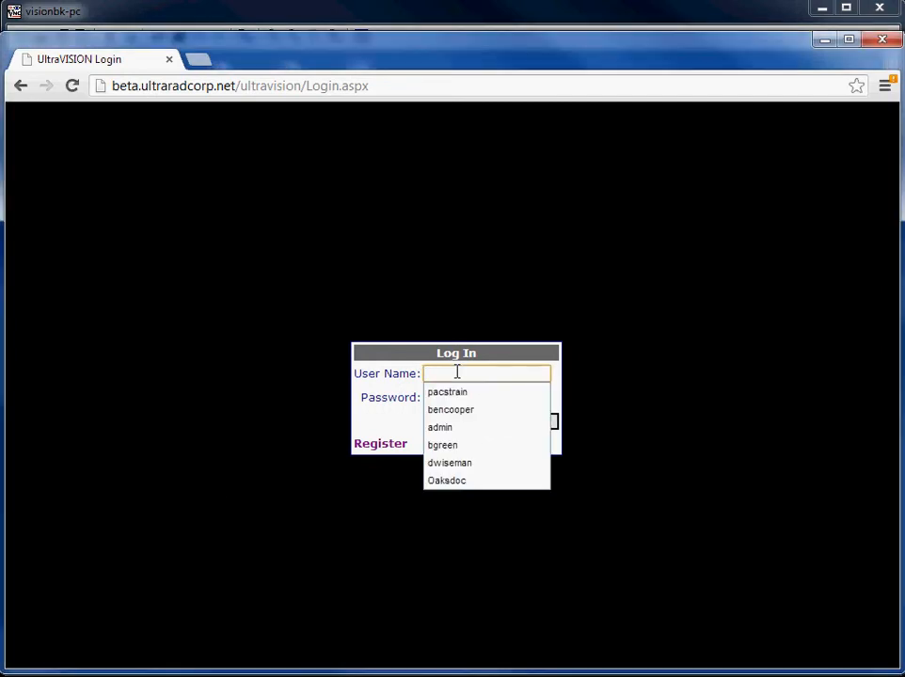
pyautogui.write('ire')
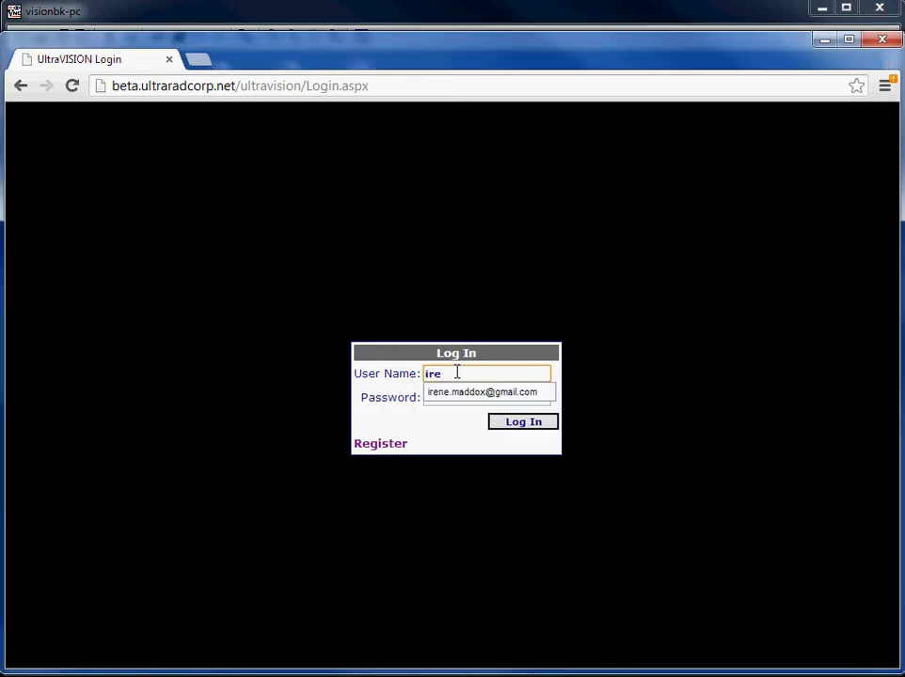
pyautogui.press('Down')
pyautogui.press('Tab')
pyautogui.write('••••••••••')
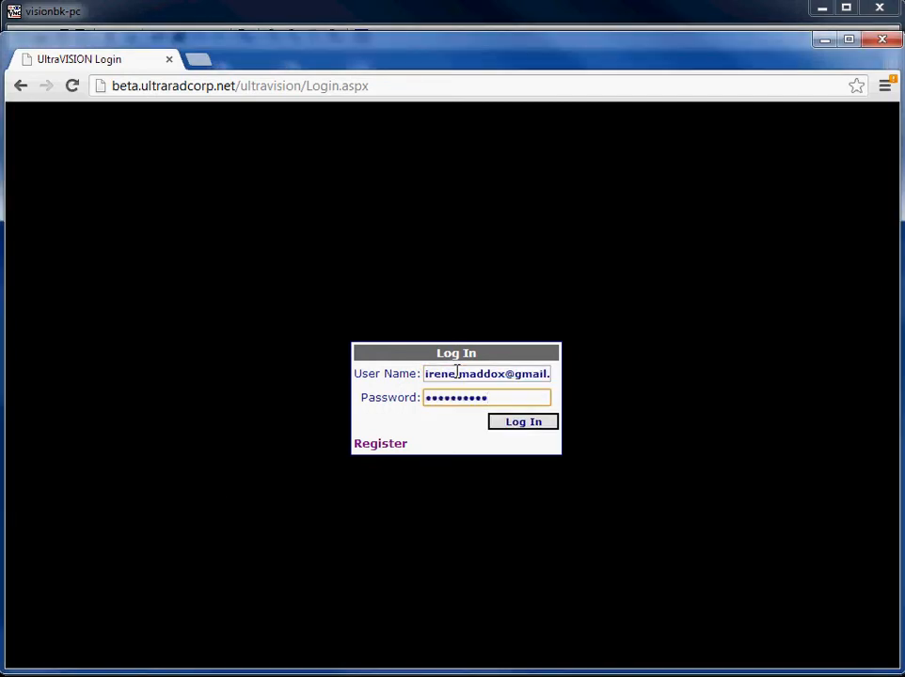
pyautogui.click(533, 427)
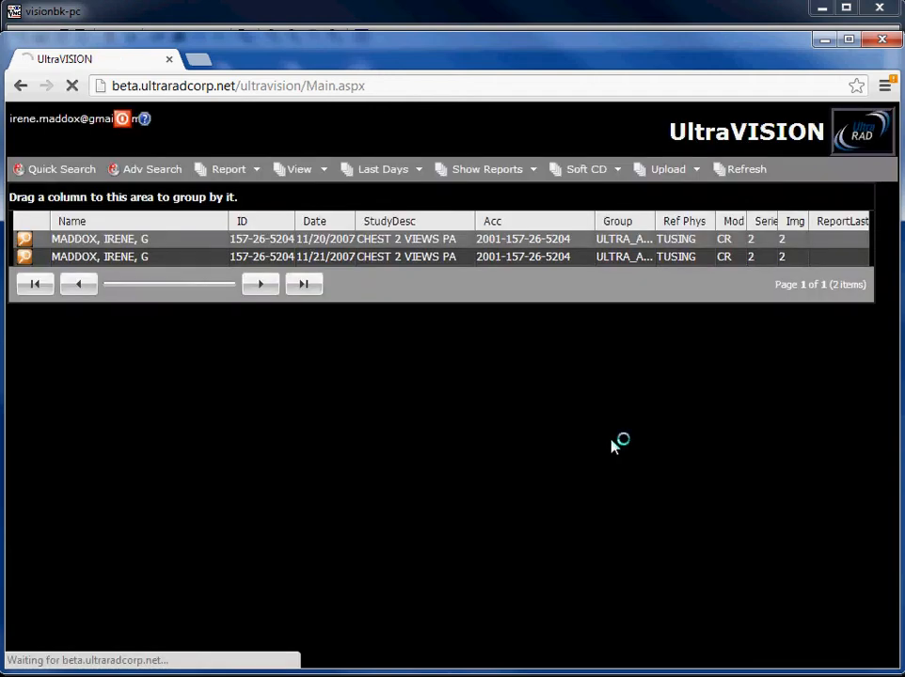
# Step: Open the 11/21/2007 CHEST 2 VIEWS PA study and view its frontal and lateral images
pyautogui.doubleClick(386, 258)
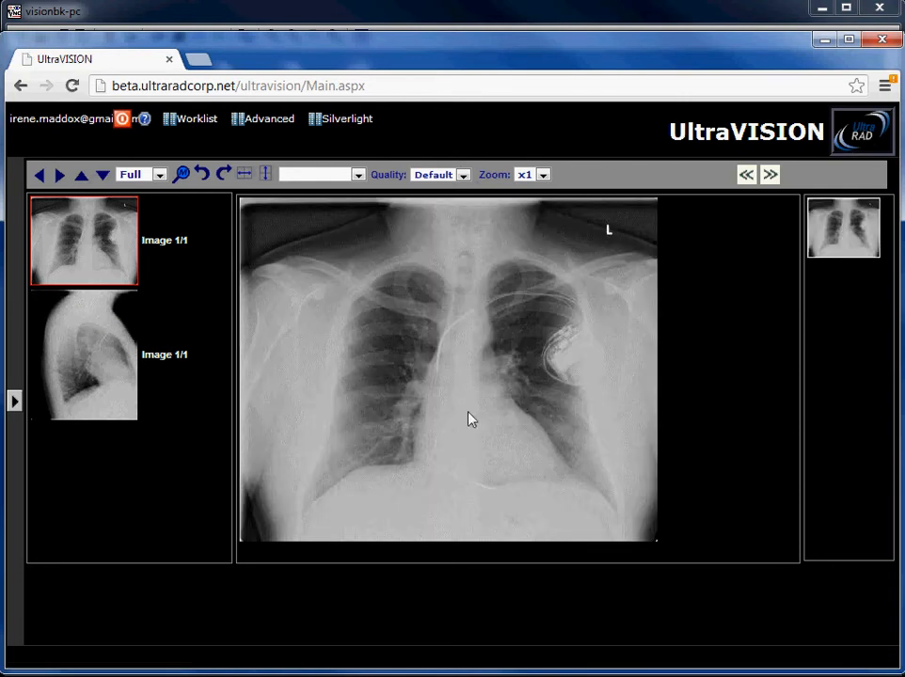
pyautogui.moveTo(503, 425); pyautogui.dragTo(431, 332)
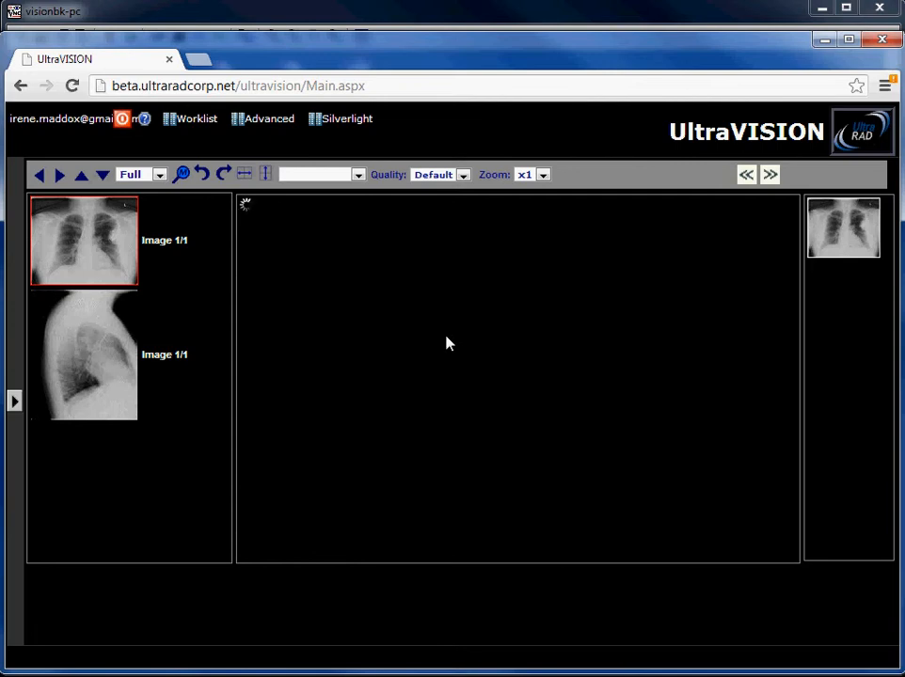
pyautogui.click(60, 387)
# Step: Switch the study to the Advanced viewer and collapse the study information panel
pyautogui.click(271, 121)
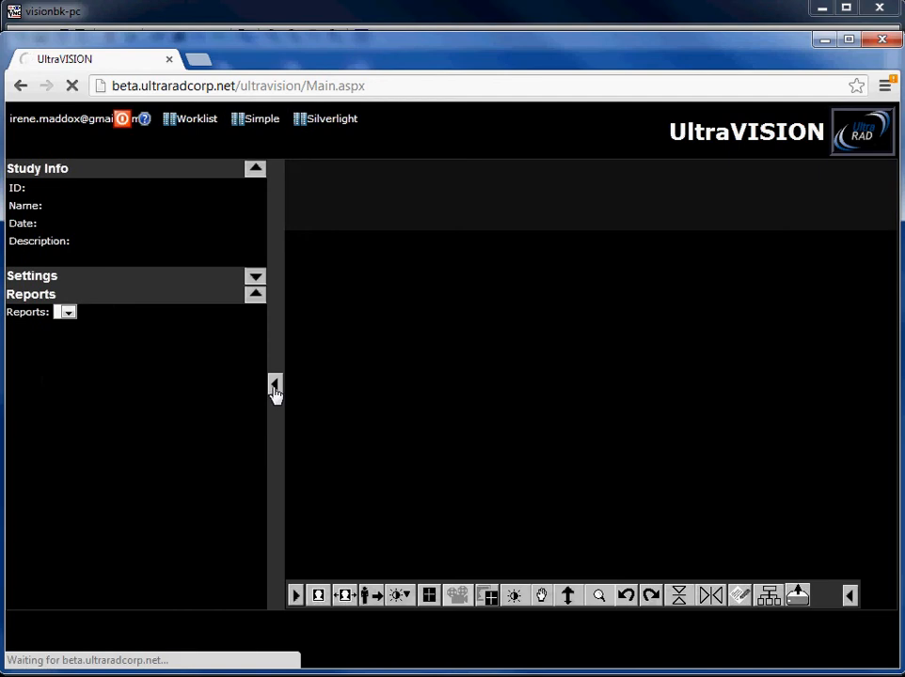
pyautogui.click(271, 389)
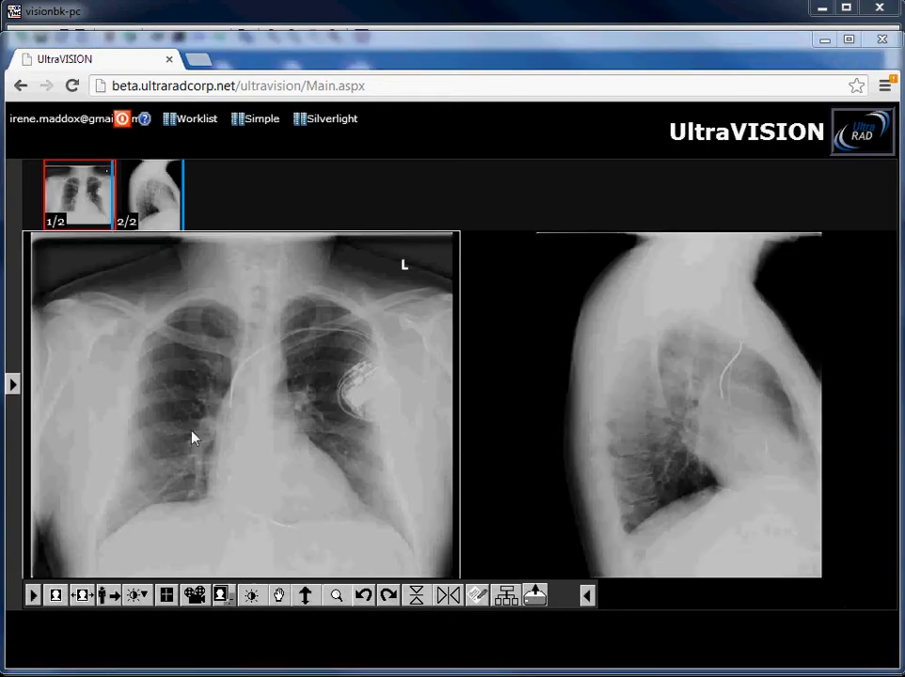
# Step: Increase the brightness and contrast of the frontal chest image and inspect the images with the 3x magnifier
pyautogui.click(251, 596)
pyautogui.moveTo(240, 527); pyautogui.dragTo(200, 405)
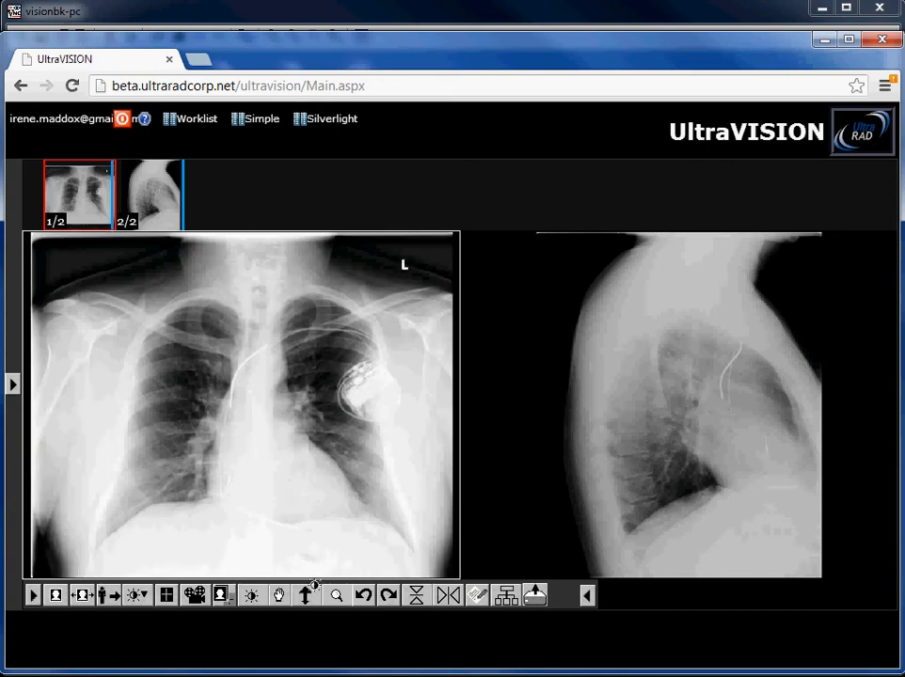
pyautogui.click(336, 595)
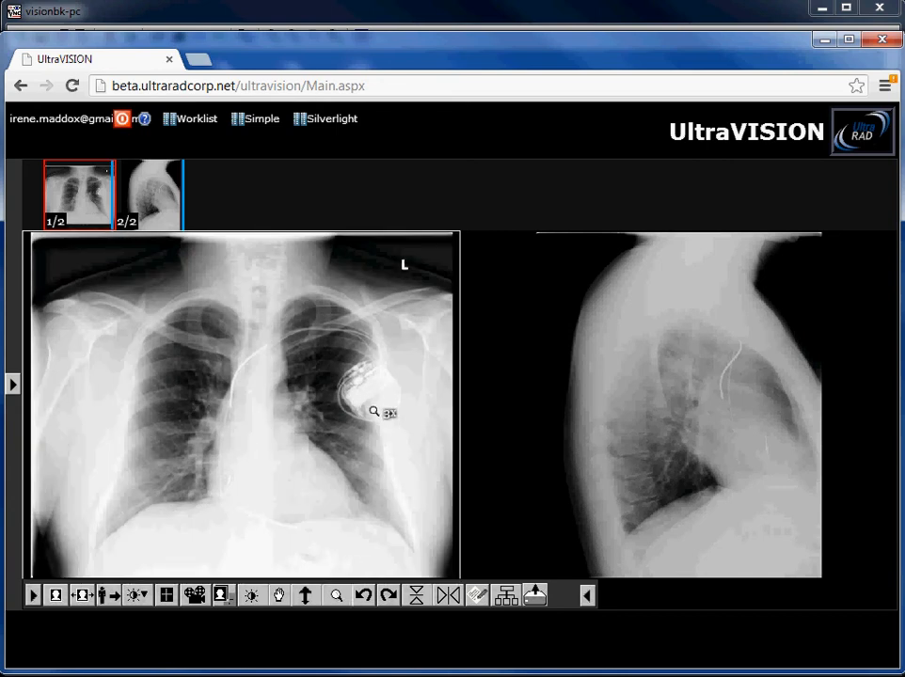
pyautogui.moveTo(373, 411); pyautogui.dragTo(531, 385)
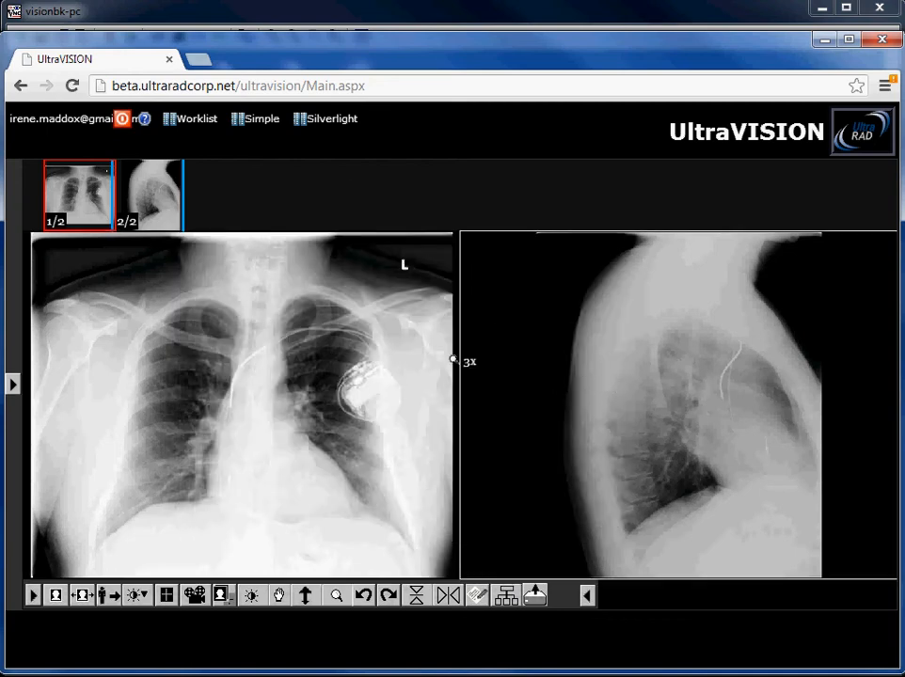
# Step: Load the study in the Silverlight viewer and collapse the study information panel
pyautogui.click(328, 120)
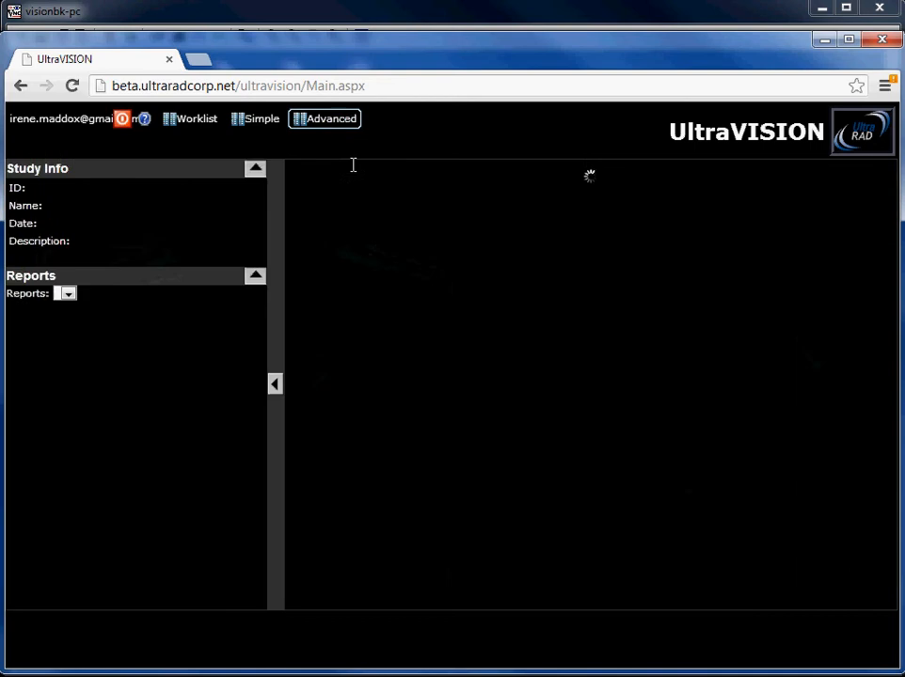
pyautogui.click(271, 388)
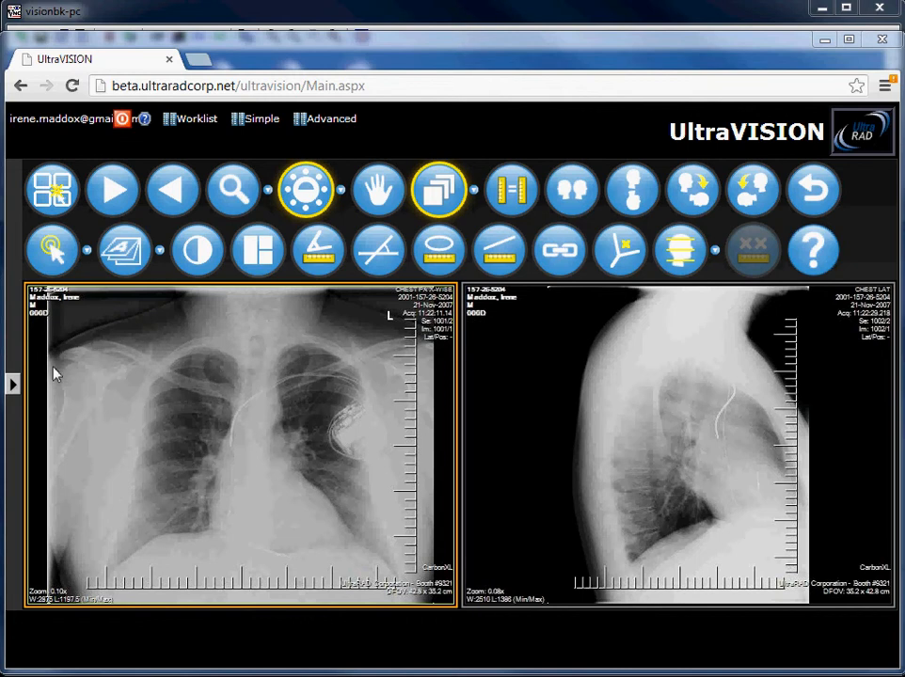
# Step: Return to the worklist, select the 11/20/2007 CHEST 2 VIEWS PA study and start generating a Soft CD
pyautogui.click(196, 119)
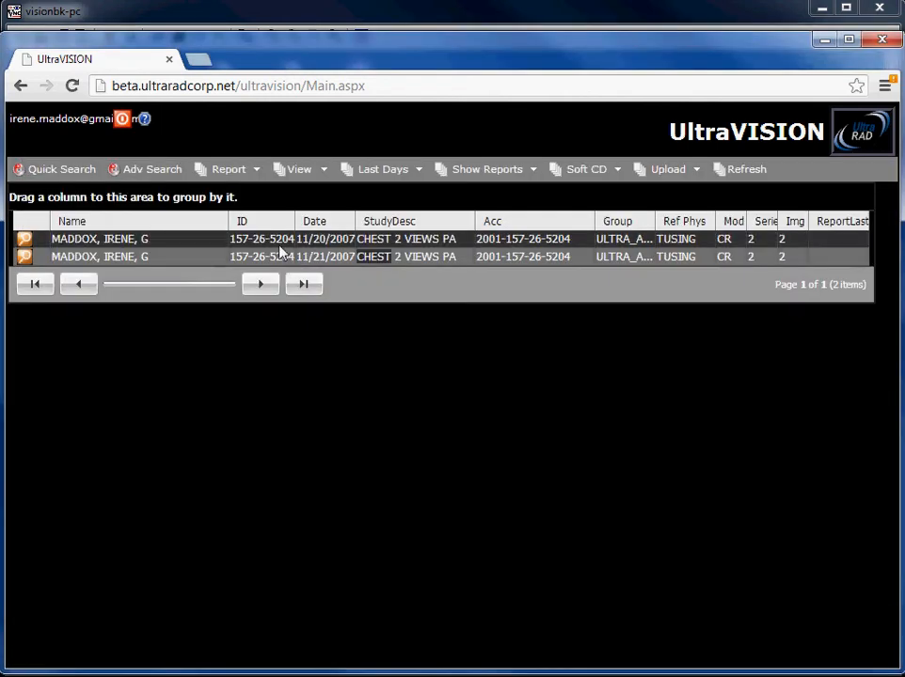
pyautogui.click(440, 238)
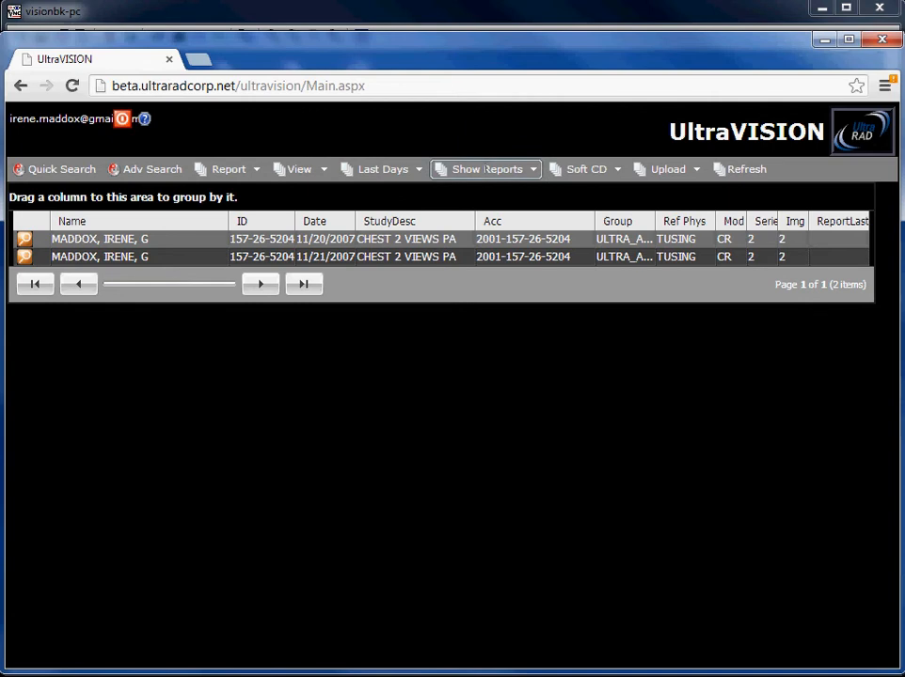
pyautogui.click(624, 174)
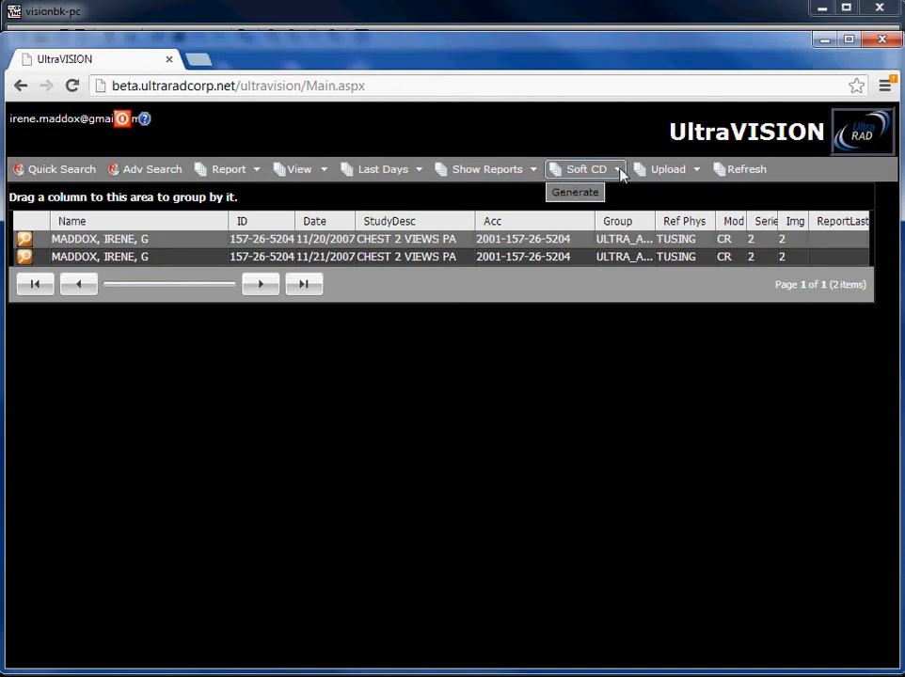
pyautogui.click(570, 201)
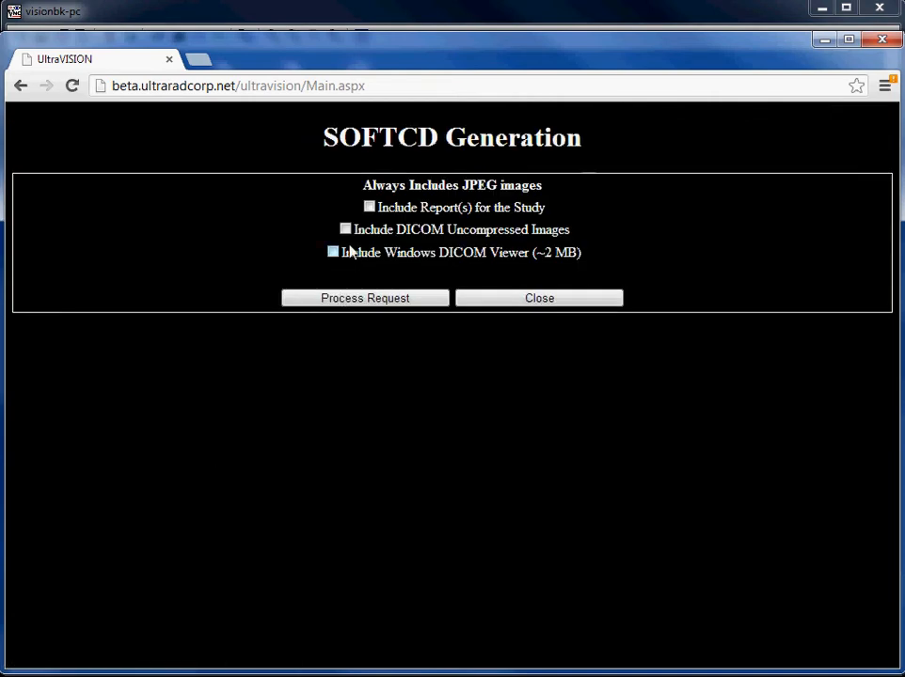
# Step: Request the Soft CD with the study reports, uncompressed DICOM images and the Windows DICOM viewer included
pyautogui.click(369, 206)
pyautogui.click(346, 228)
pyautogui.click(333, 252)
pyautogui.click(350, 304)
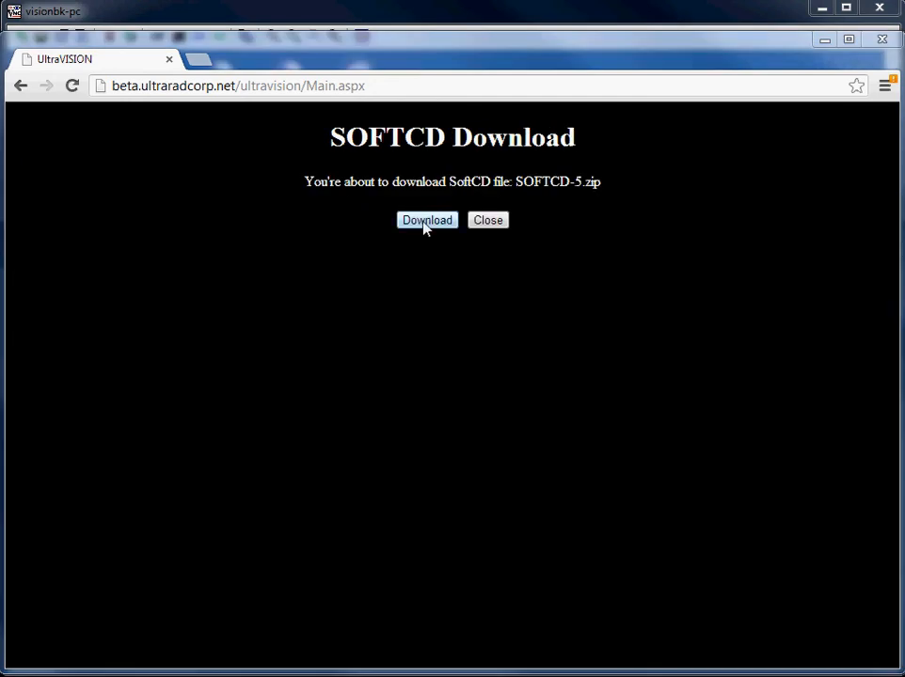
# Step: Download SOFTCD-5.zip, open the archive and move its window fully into view
pyautogui.click(425, 226)
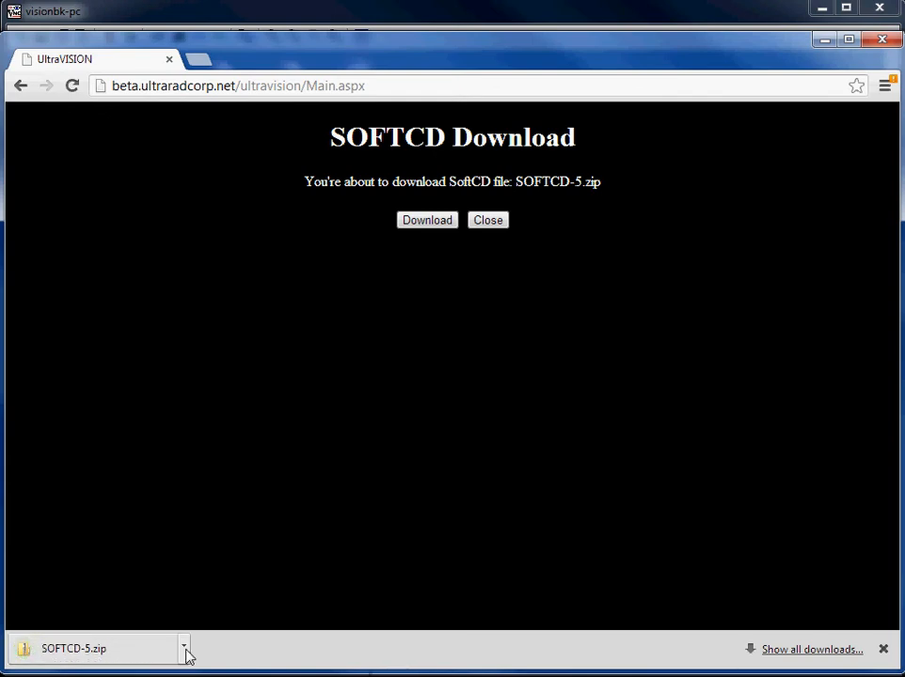
pyautogui.click(185, 647)
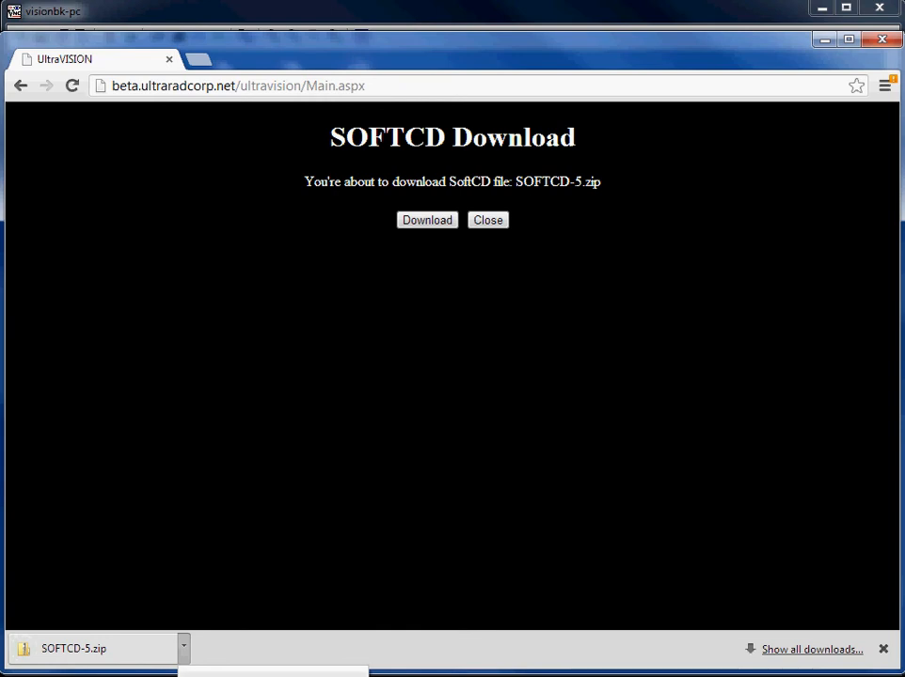
pyautogui.click(216, 675)
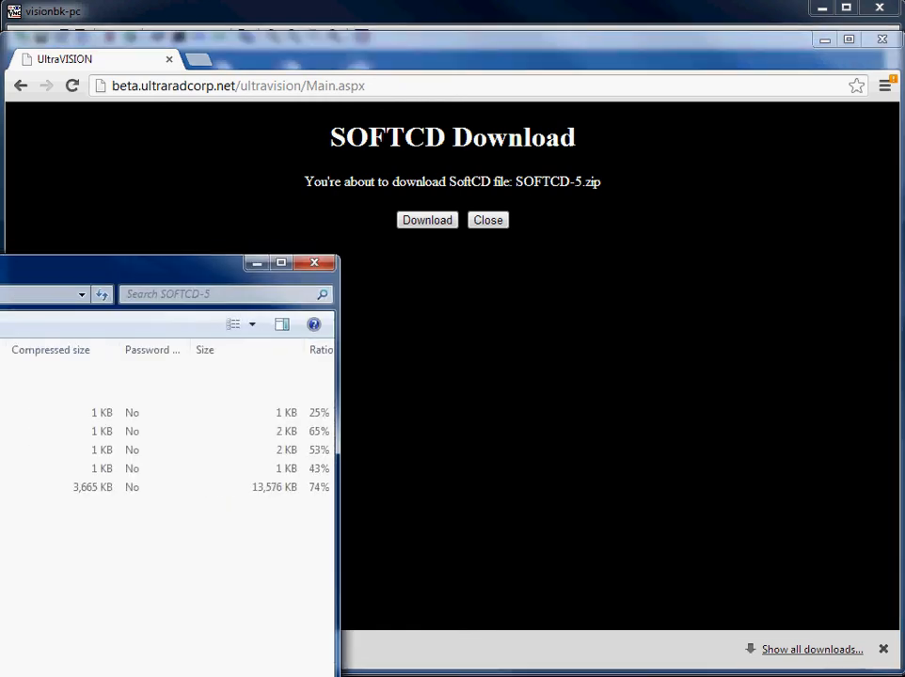
pyautogui.moveTo(0, 224); pyautogui.dragTo(359, 67)
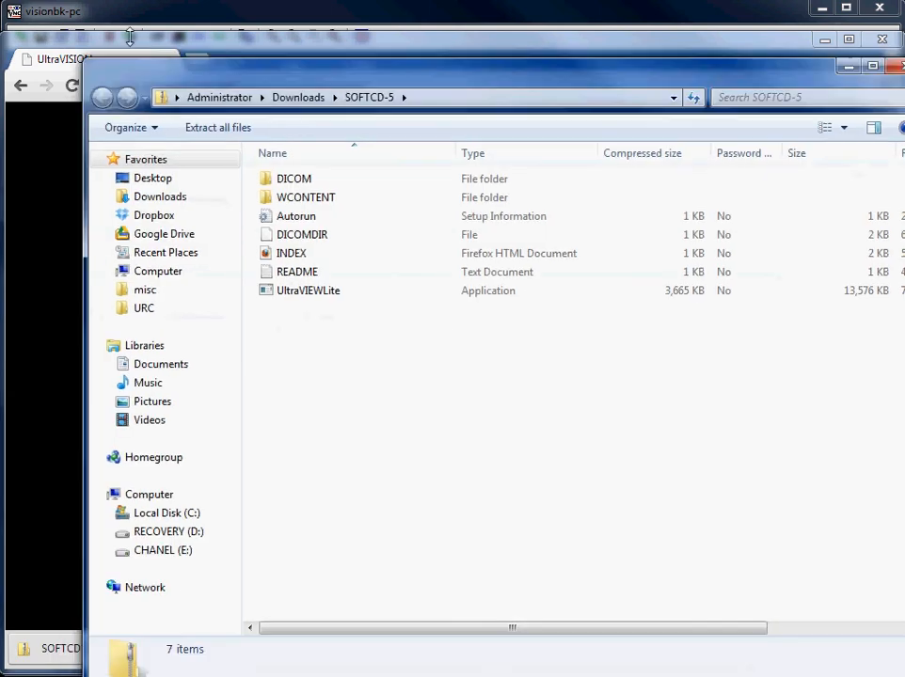
pyautogui.moveTo(91, 61); pyautogui.dragTo(267, 250)
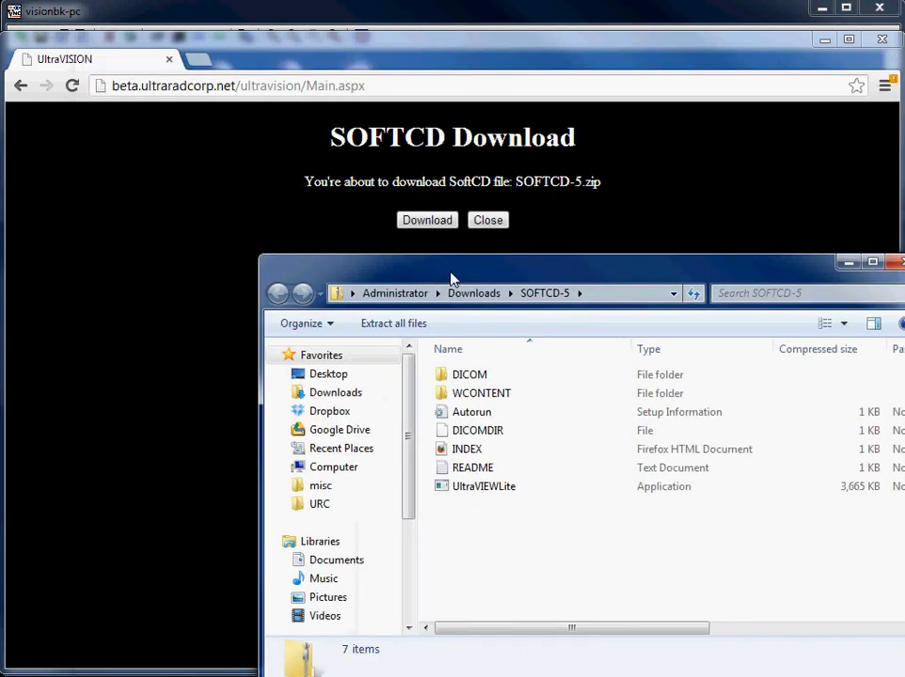
pyautogui.moveTo(455, 267); pyautogui.dragTo(281, 134)
# Step: Examine the archive's contents, including the DICOM and WCONTENT folders and the Autorun, DICOMDIR, INDEX and UltraVIEWLite files
pyautogui.click(295, 236)
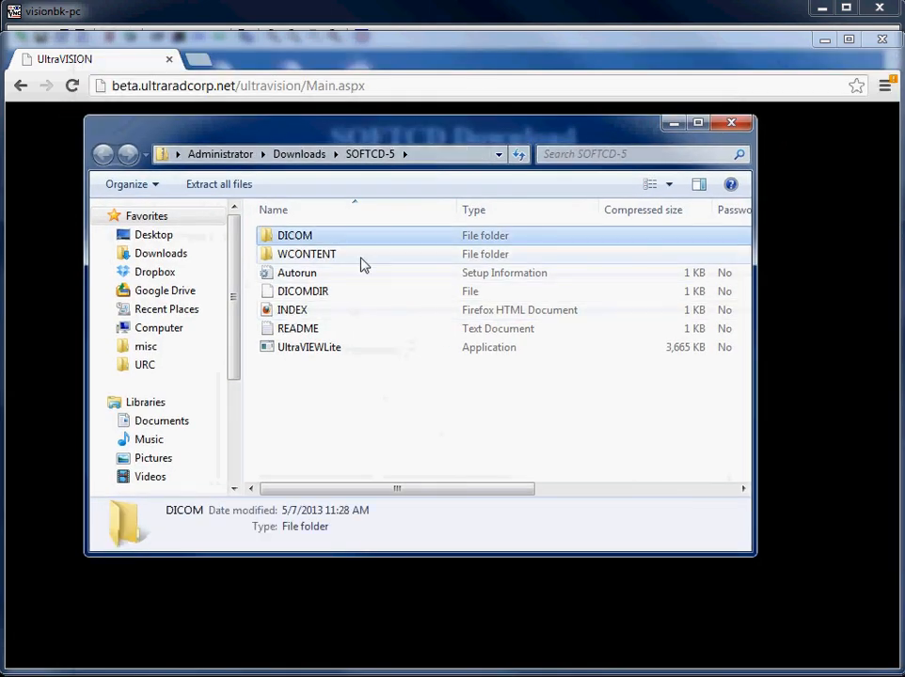
pyautogui.click(344, 256)
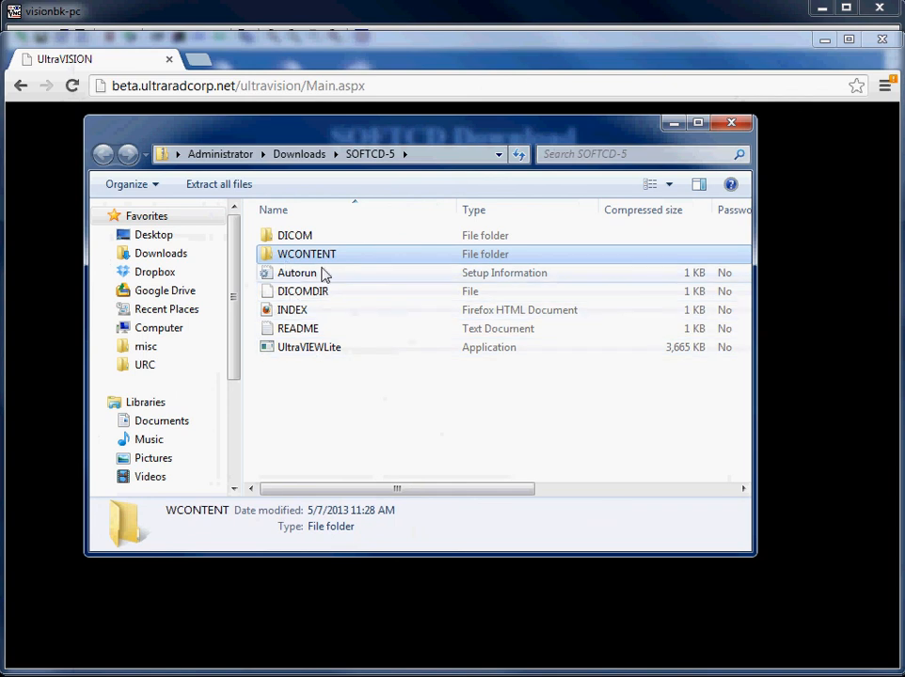
pyautogui.click(313, 294)
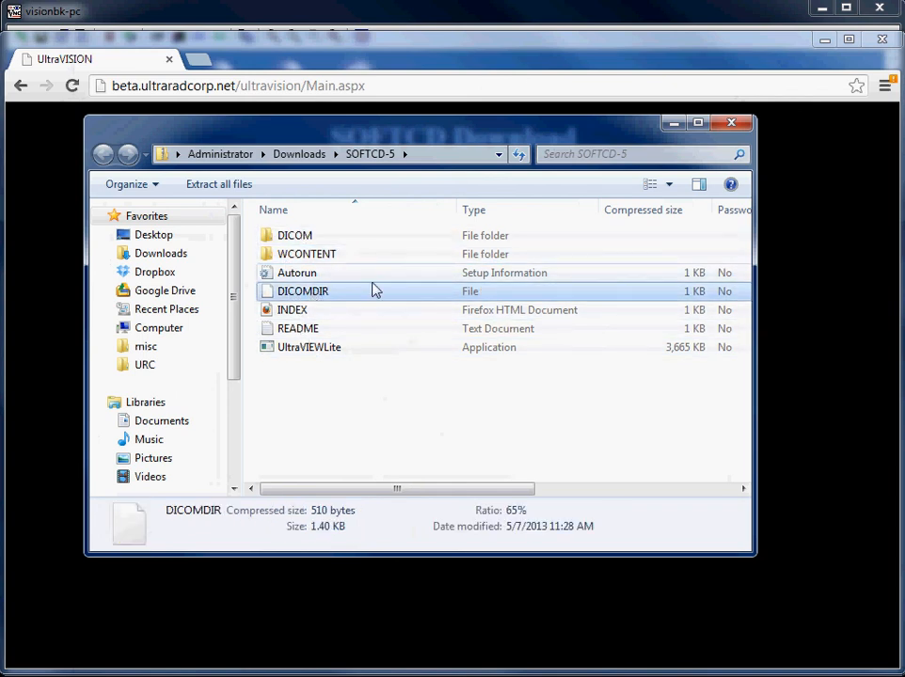
pyautogui.click(294, 311)
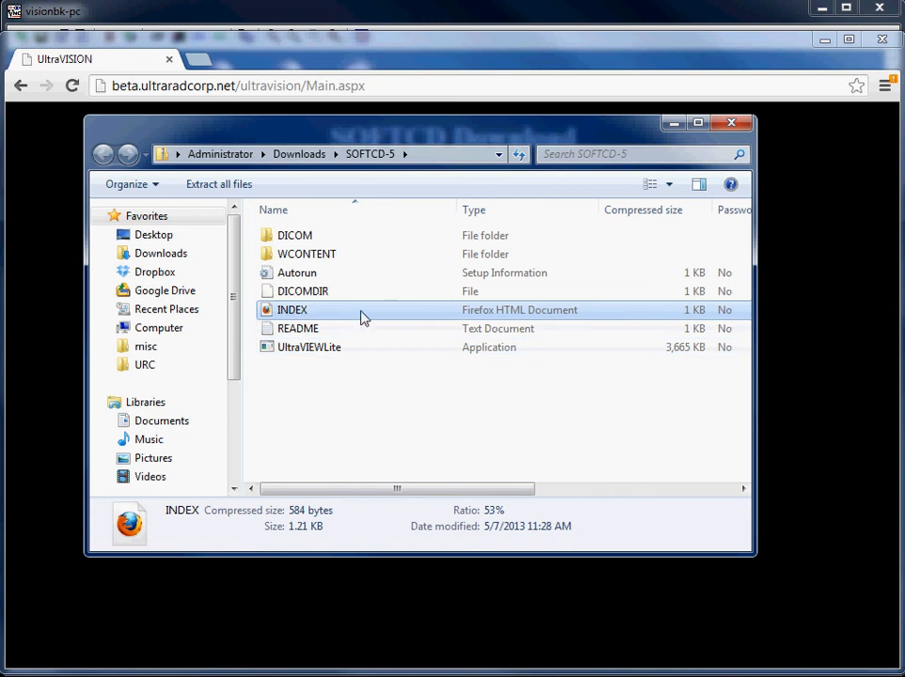
pyautogui.click(312, 348)
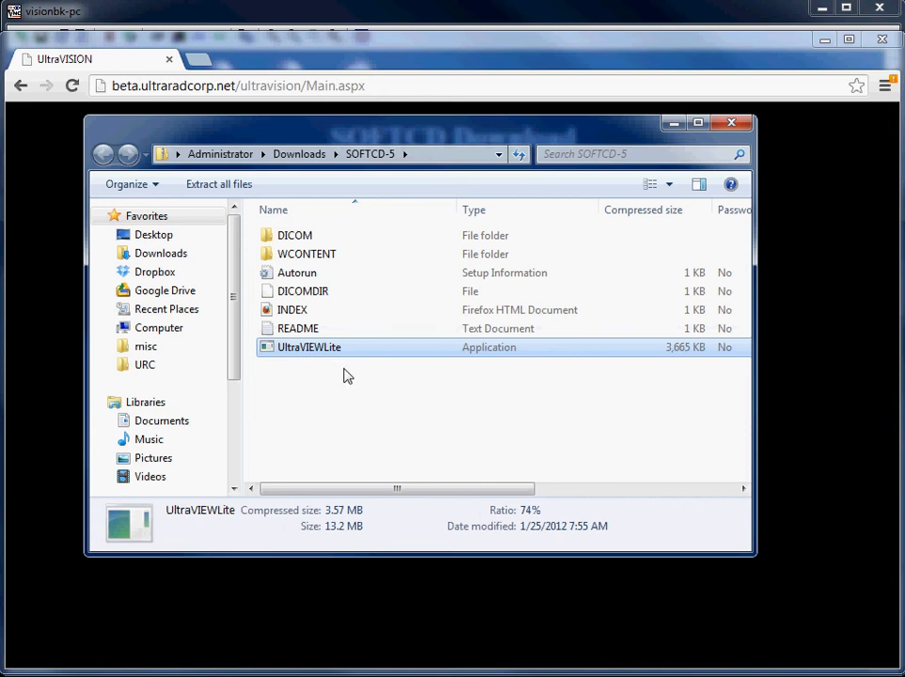
pyautogui.click(317, 273)
pyautogui.click(333, 347)
pyautogui.click(307, 310)
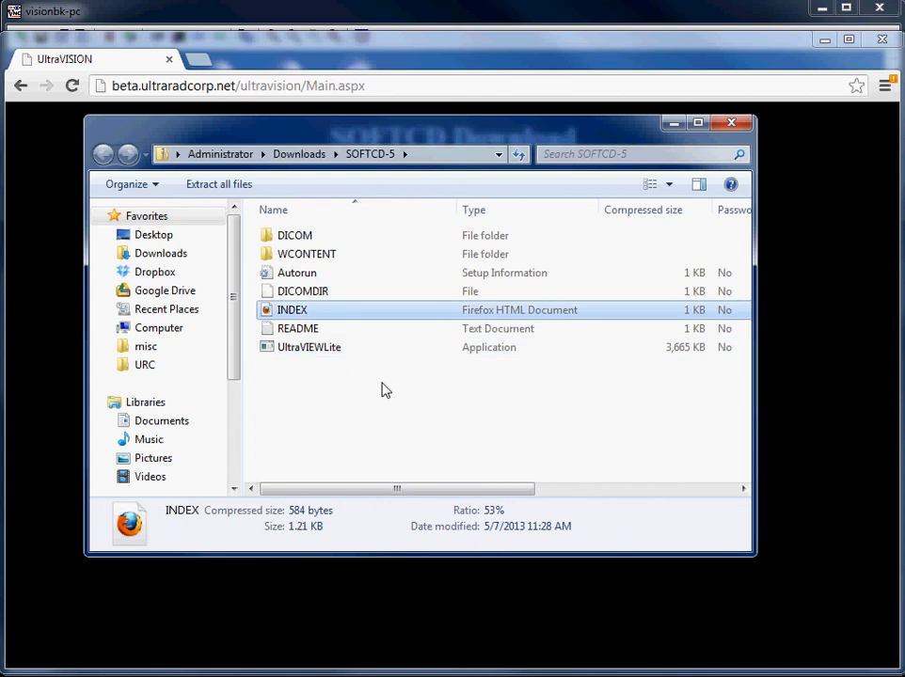
# Step: Browse through DICOM and STU00001 to the SER00002 folder and select the DCM file 00000001
pyautogui.doubleClick(303, 237)
pyautogui.click(304, 238)
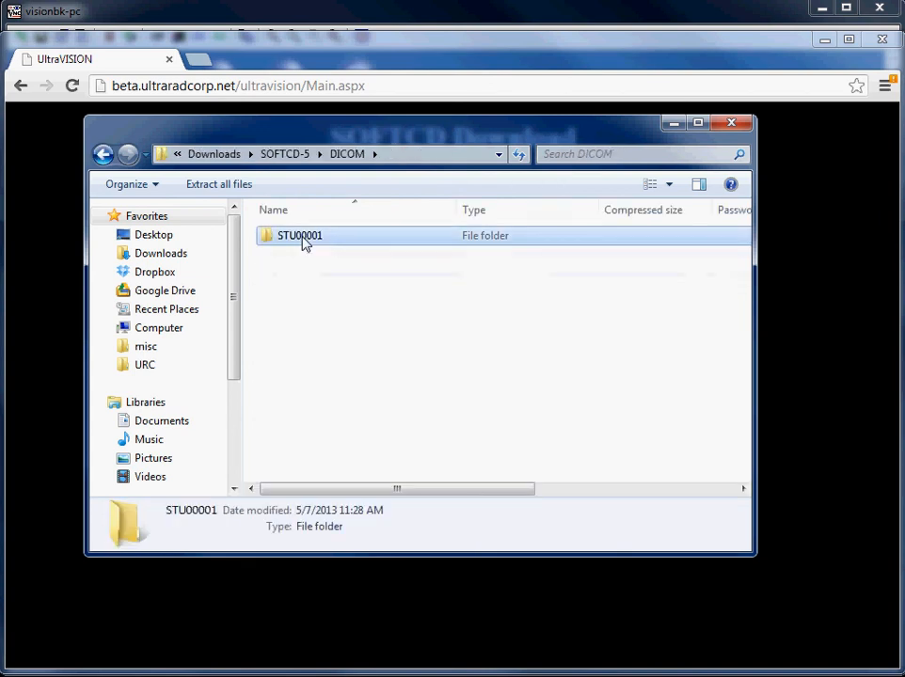
pyautogui.doubleClick(303, 238)
pyautogui.click(294, 255)
pyautogui.doubleClick(294, 255)
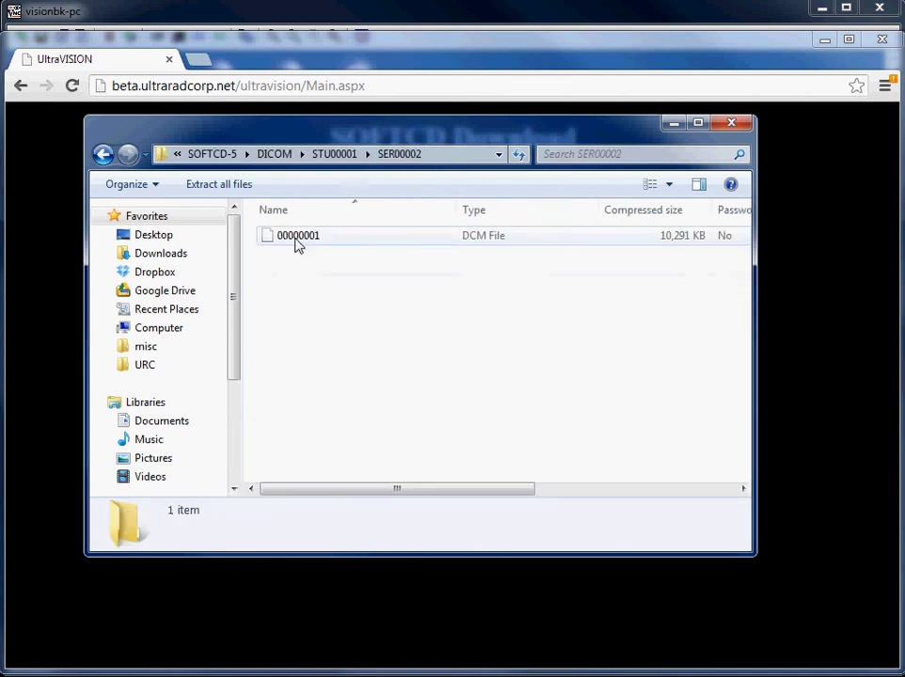
pyautogui.click(295, 241)
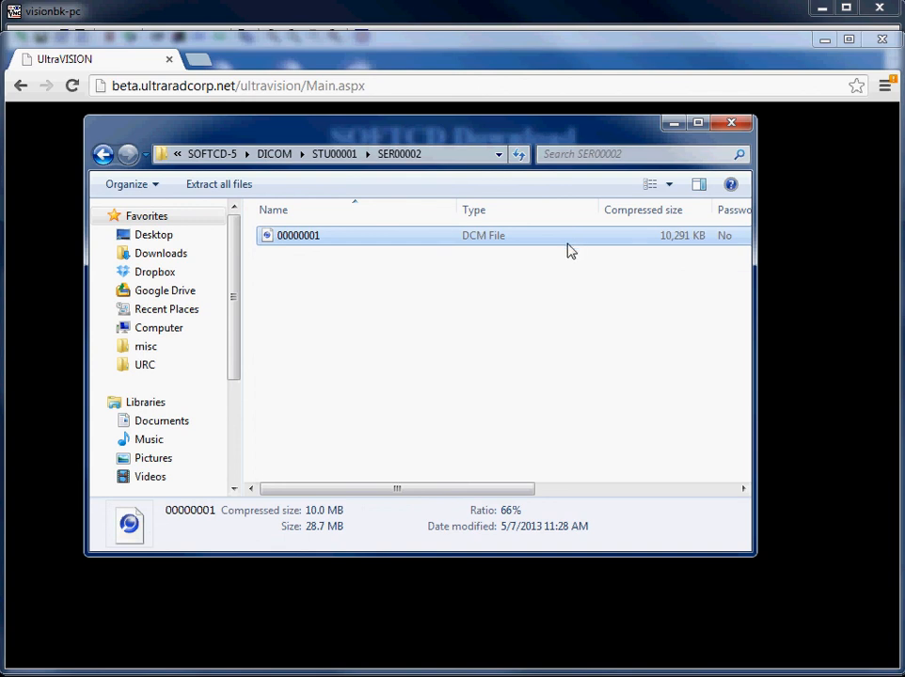
# Step: Close the archive window and the Soft CD download page, and log out of UltraVISION
pyautogui.click(734, 134)
pyautogui.click(503, 220)
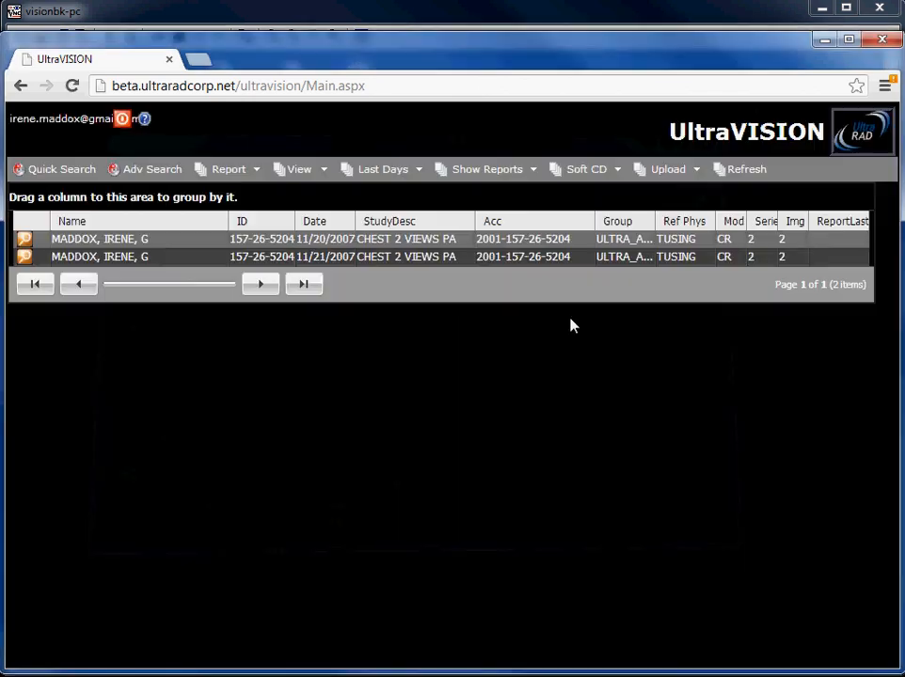
pyautogui.click(618, 172)
pyautogui.click(122, 124)
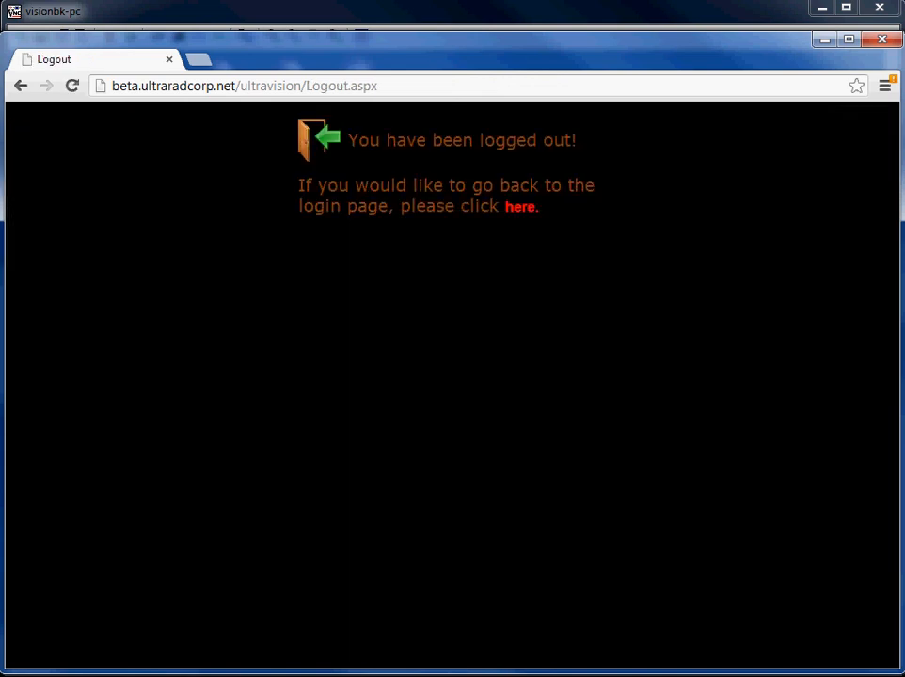